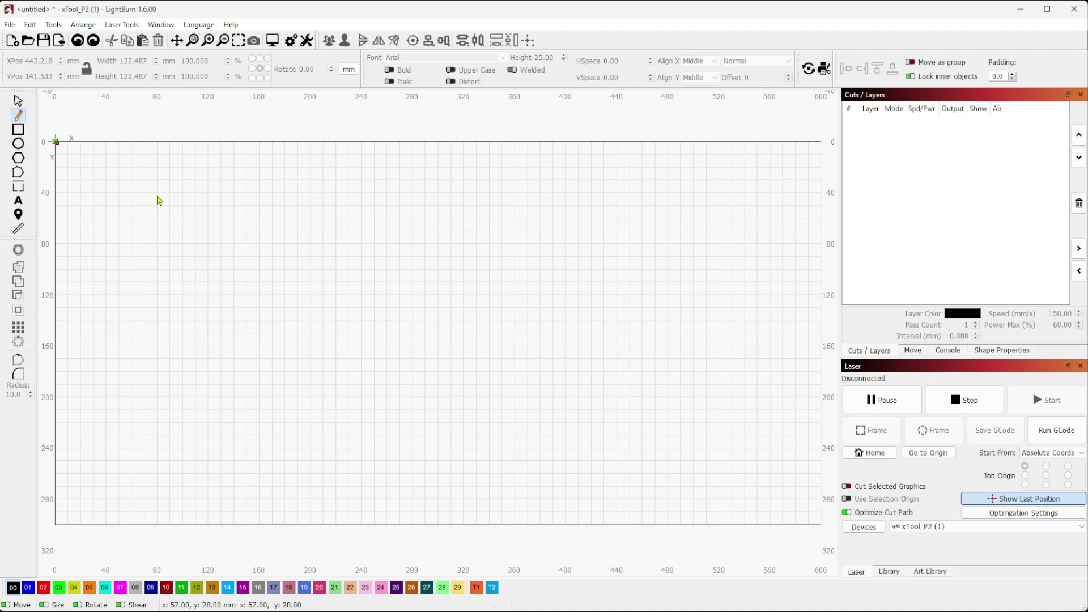
- Draw a vertical line and a horizontal line crossing it near the middle of the workspace
left_click(387, 214)
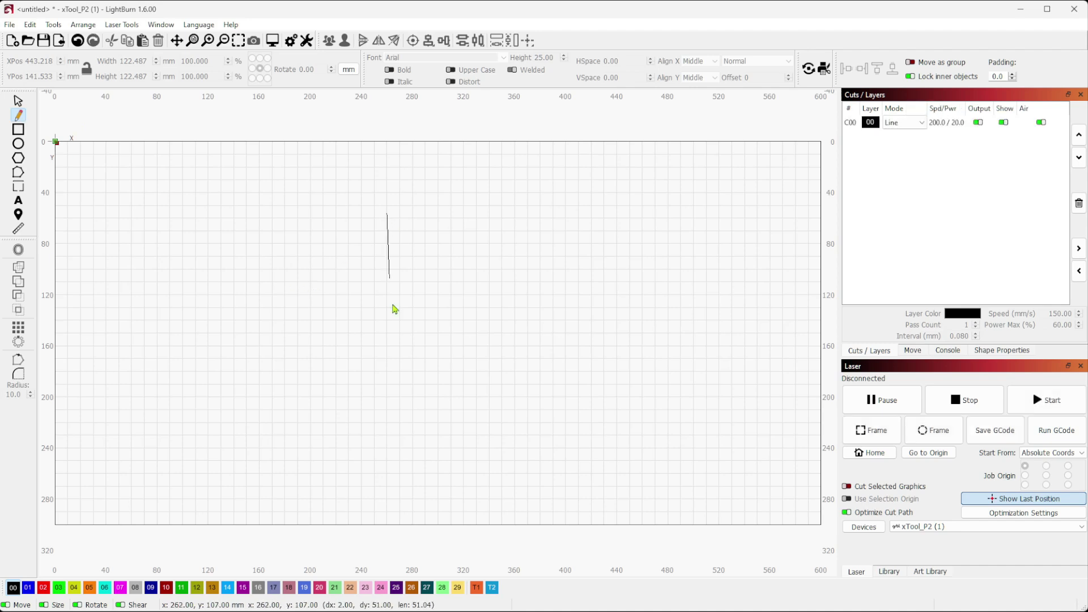
left_click(388, 447)
right_click(465, 423)
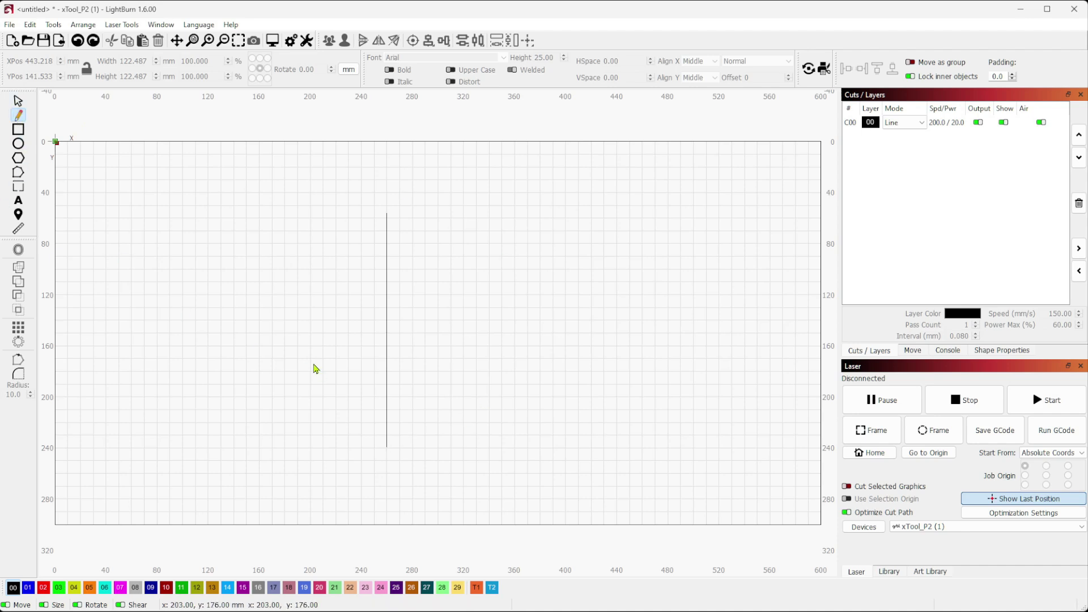
left_click(262, 335)
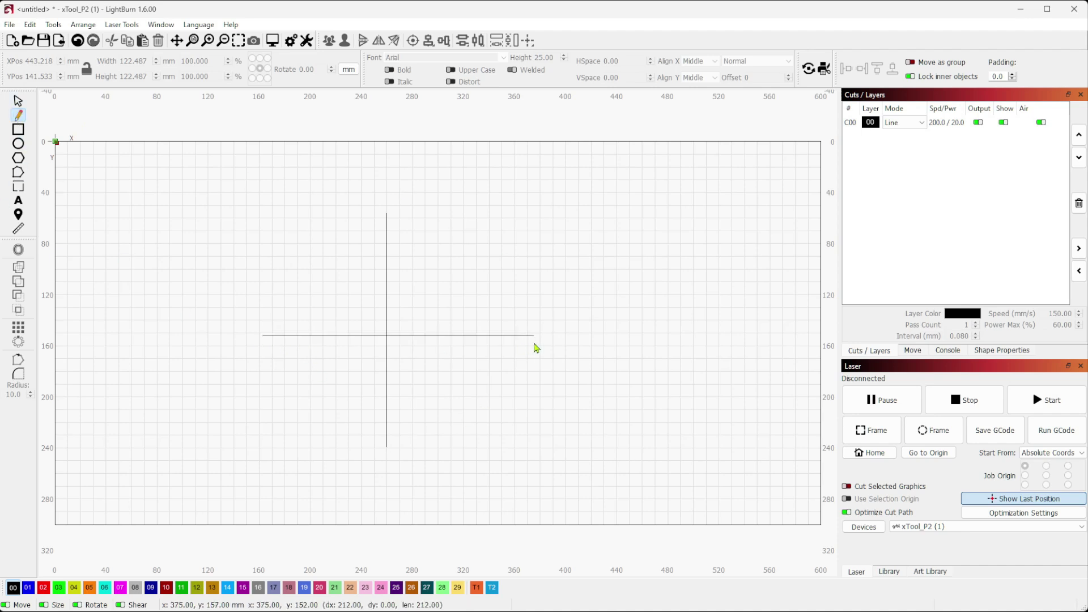
left_click(534, 344)
right_click(535, 344)
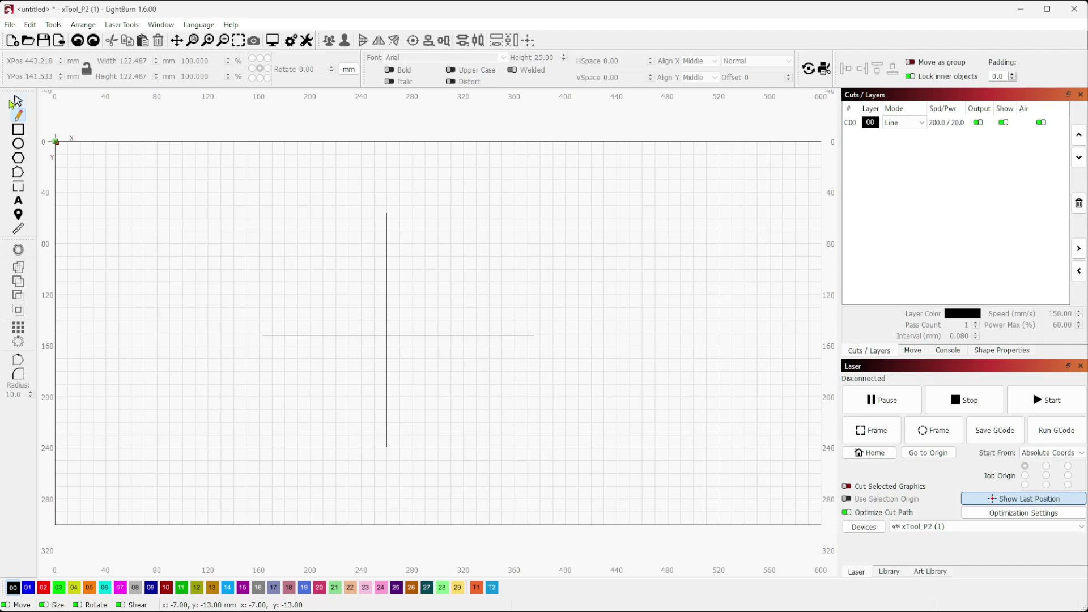
key("Escape")
- Move both cross lines onto the T1 tool layer
left_click_drag(189, 166, 584, 491)
left_click(477, 587)
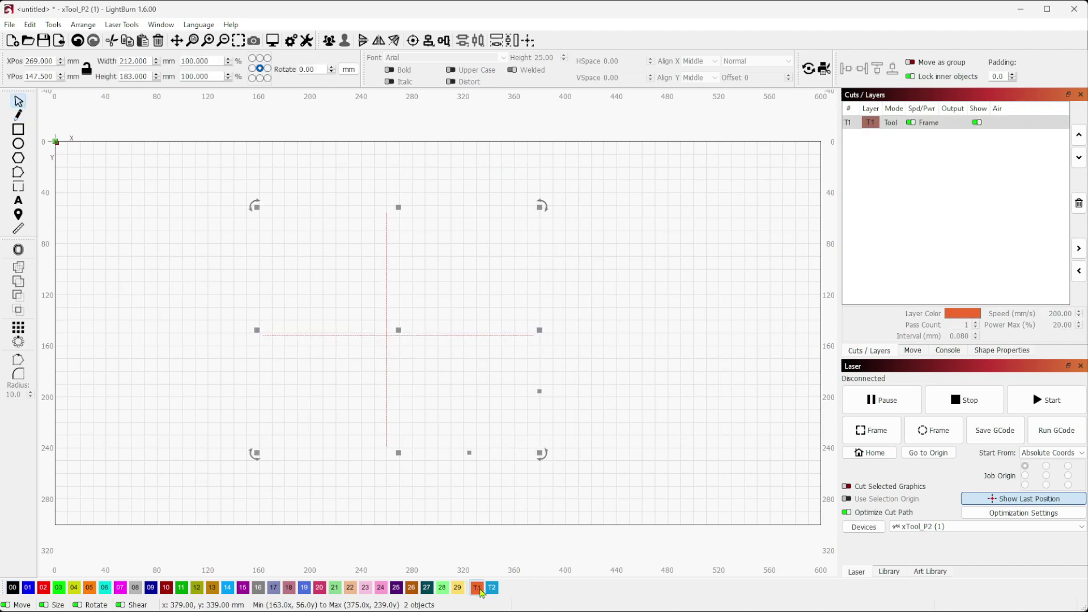
left_click(636, 512)
- Centre-align the two lines so they cross at their midpoints, then zoom in
left_click_drag(240, 183, 617, 501)
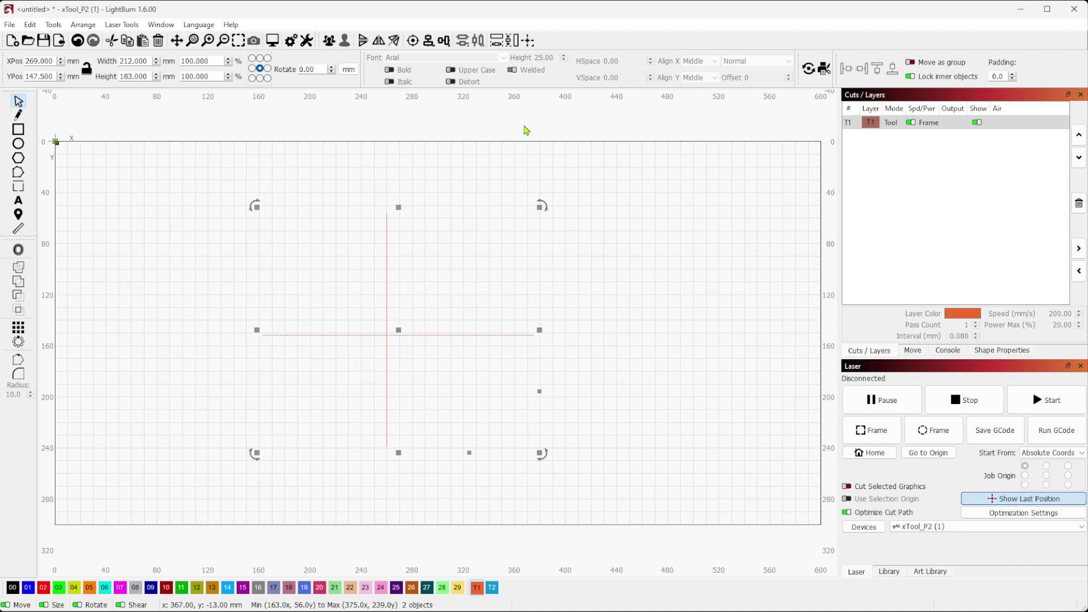
left_click(413, 41)
left_click(677, 344)
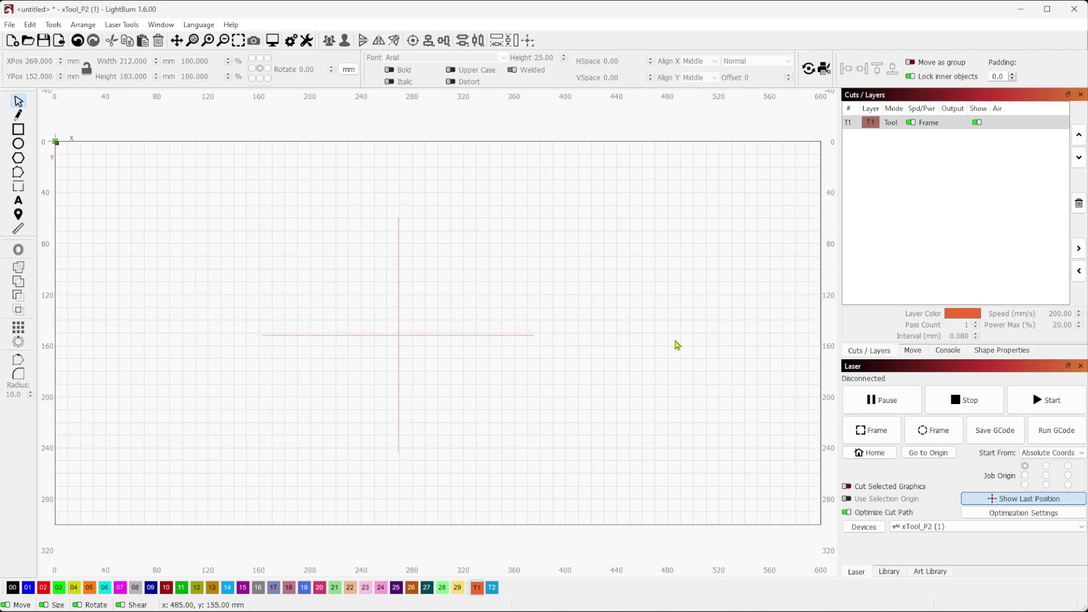
scroll(357, 348, "up", 3)
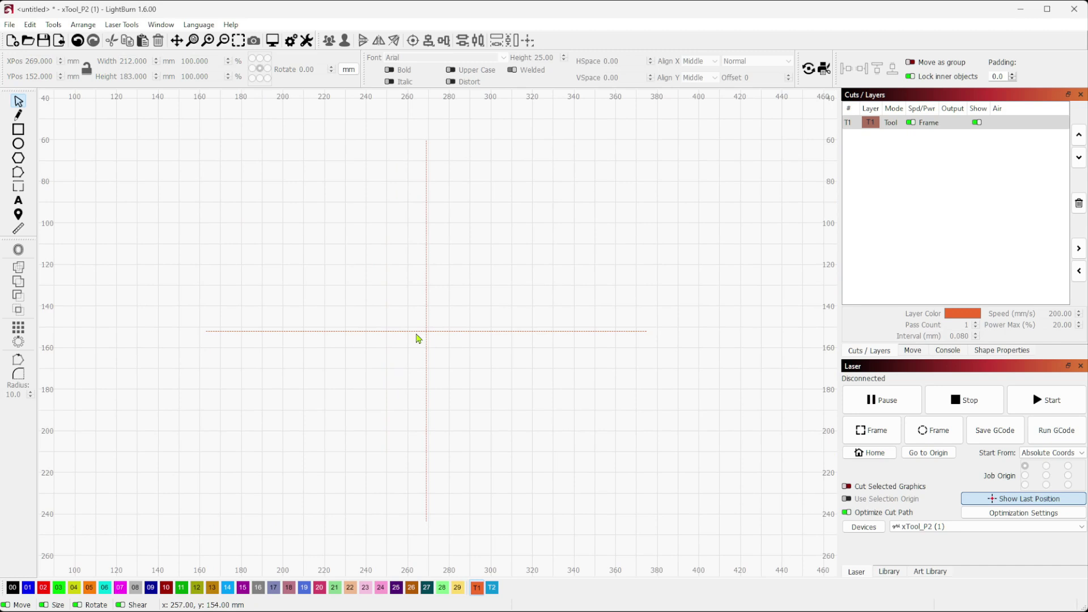
- Draw concentric 44 mm and 90 mm circles centred where the cross lines meet
left_click(18, 146)
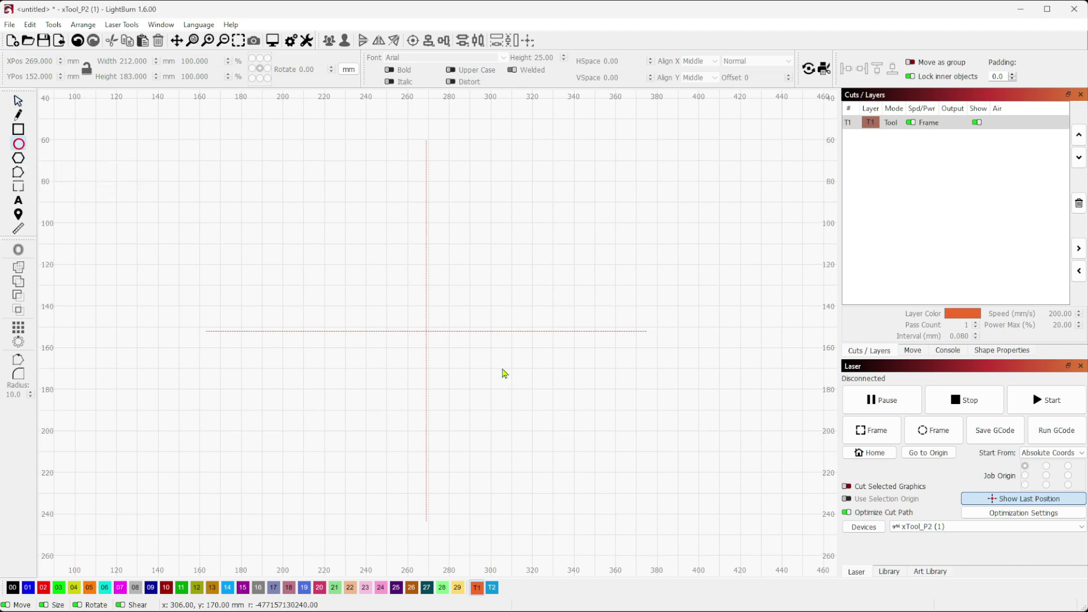
mouse_move(426, 332)
left_mouse_down()
mouse_move(378, 273)
mouse_move(389, 291)
left_mouse_up()
key("ctrl+shift")
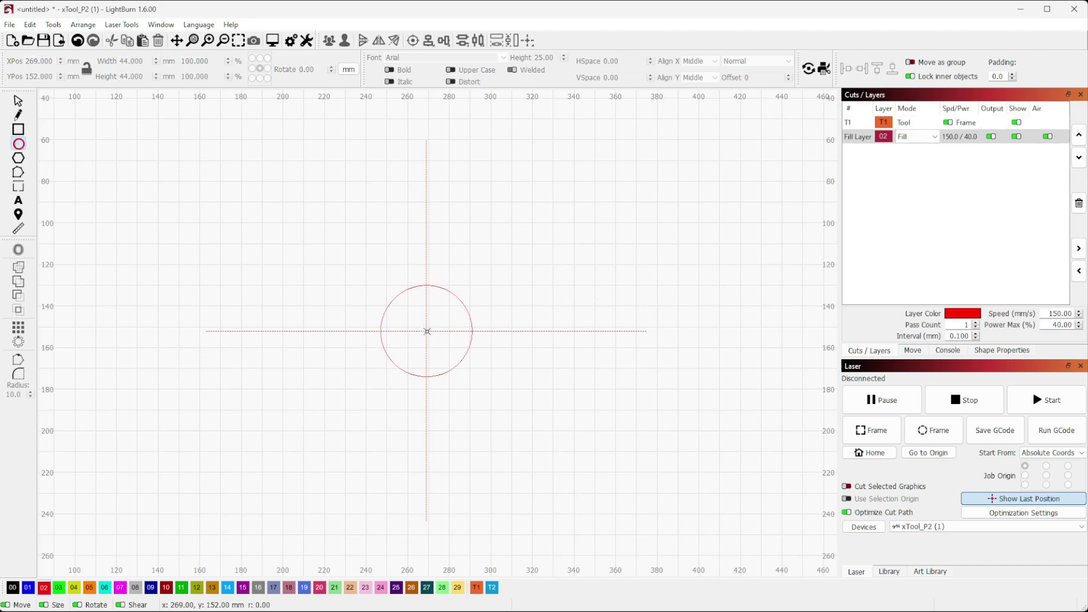
left_click_drag(427, 331, 376, 239)
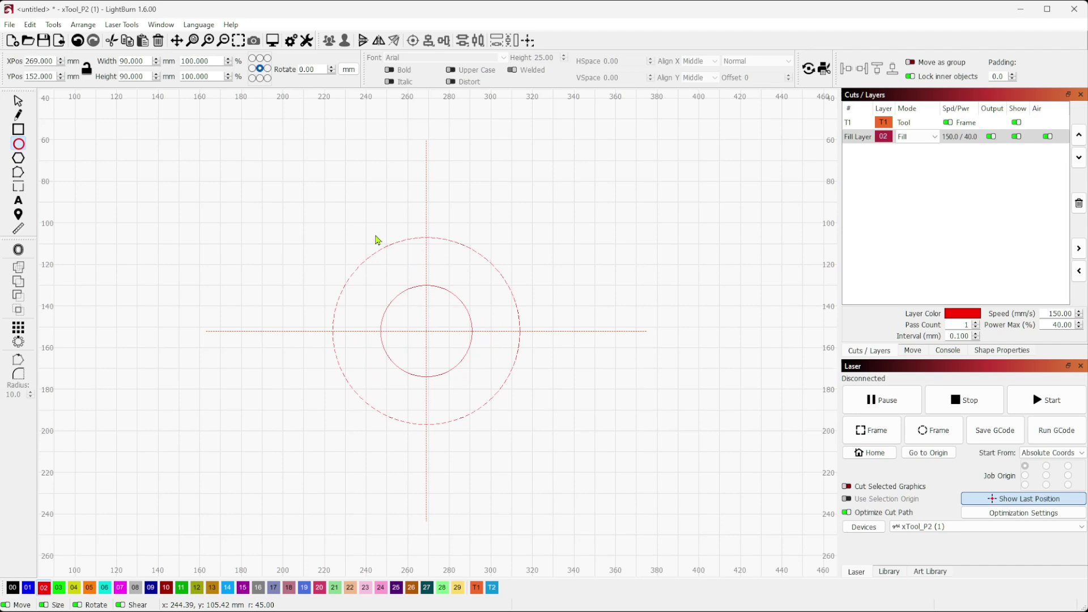
- Draw a roughly 45 mm line from the cross centre to the 90 mm circle's upper-left edge
left_click(17, 116)
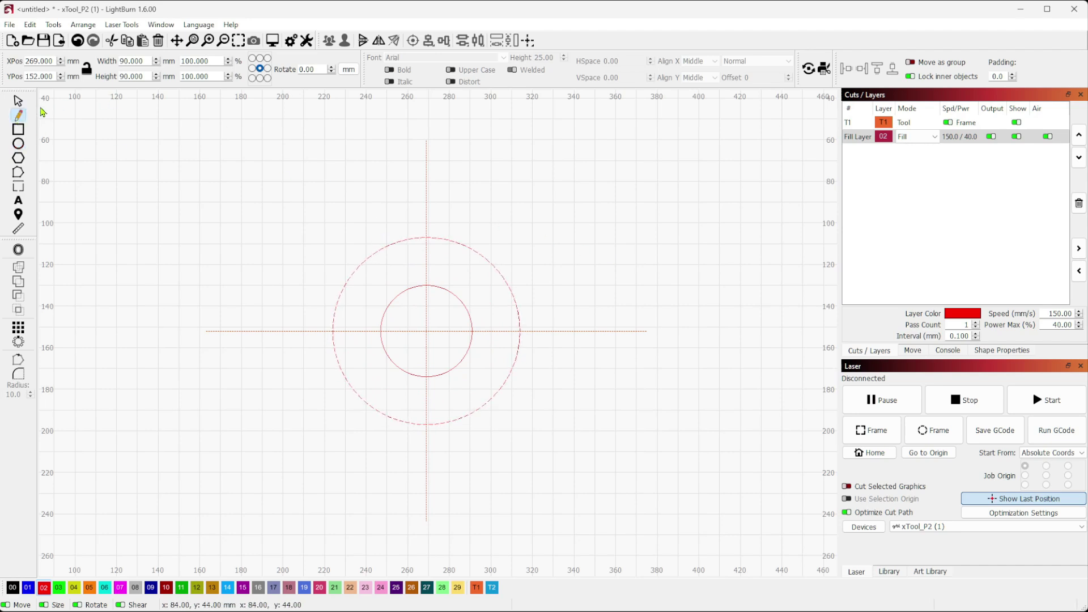
key("Escape")
left_click(468, 318)
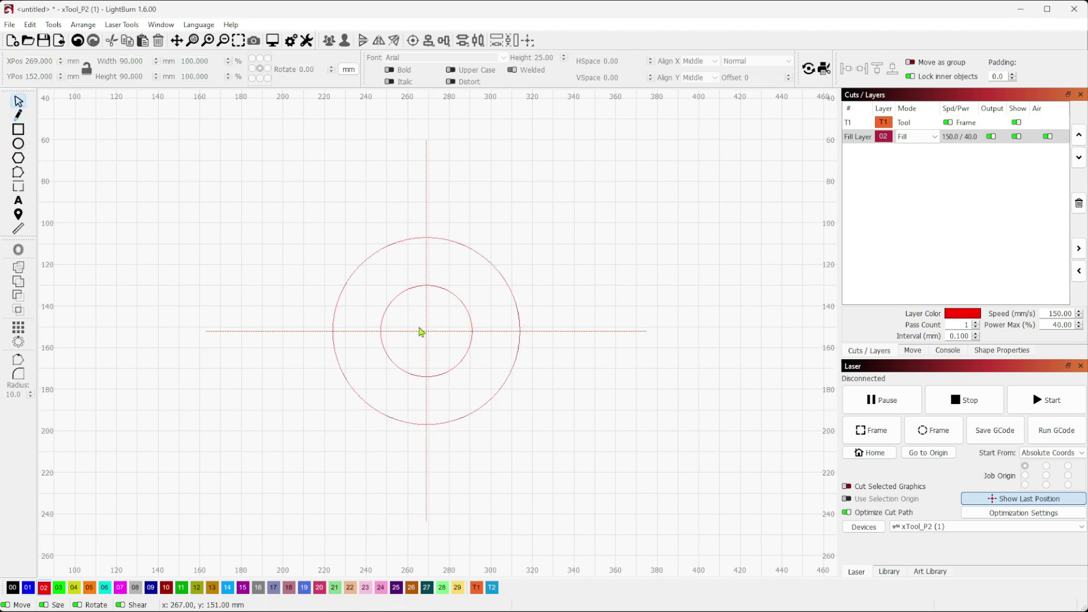
left_click(19, 114)
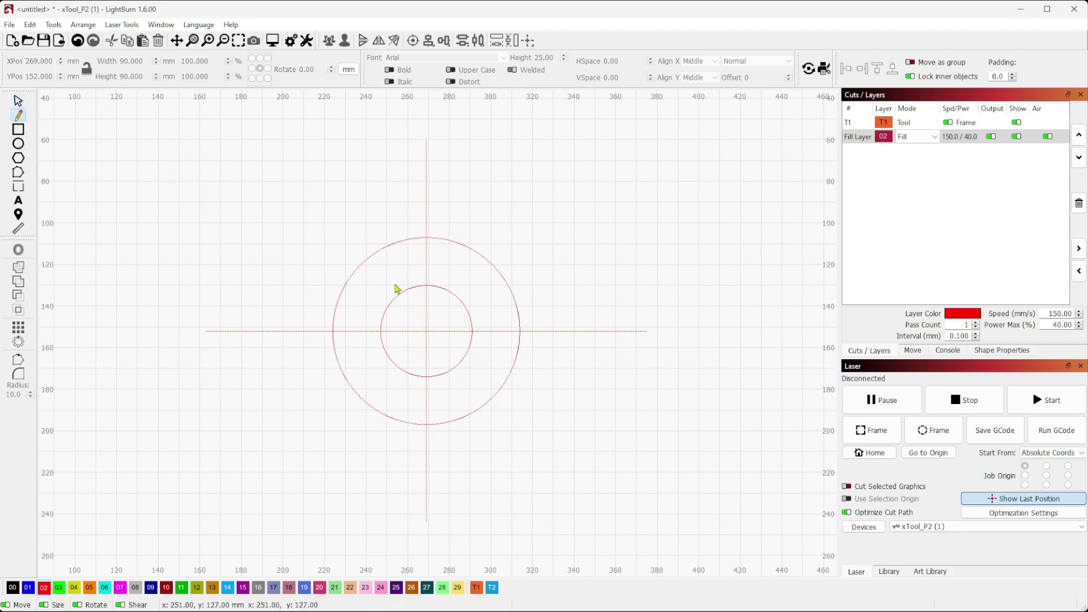
left_click(426, 331)
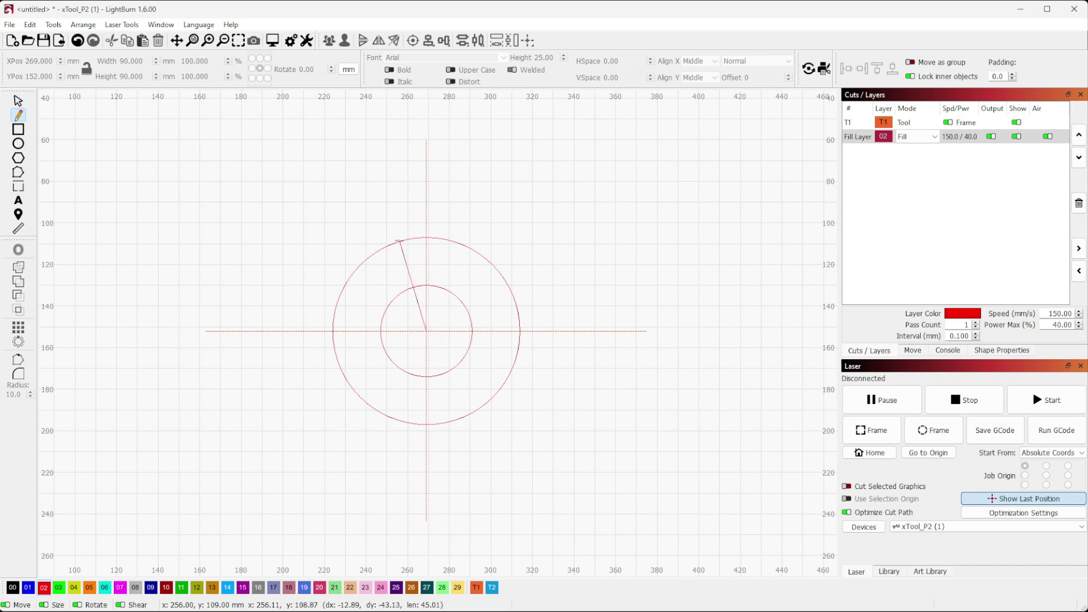
scroll(406, 240, "up", 5)
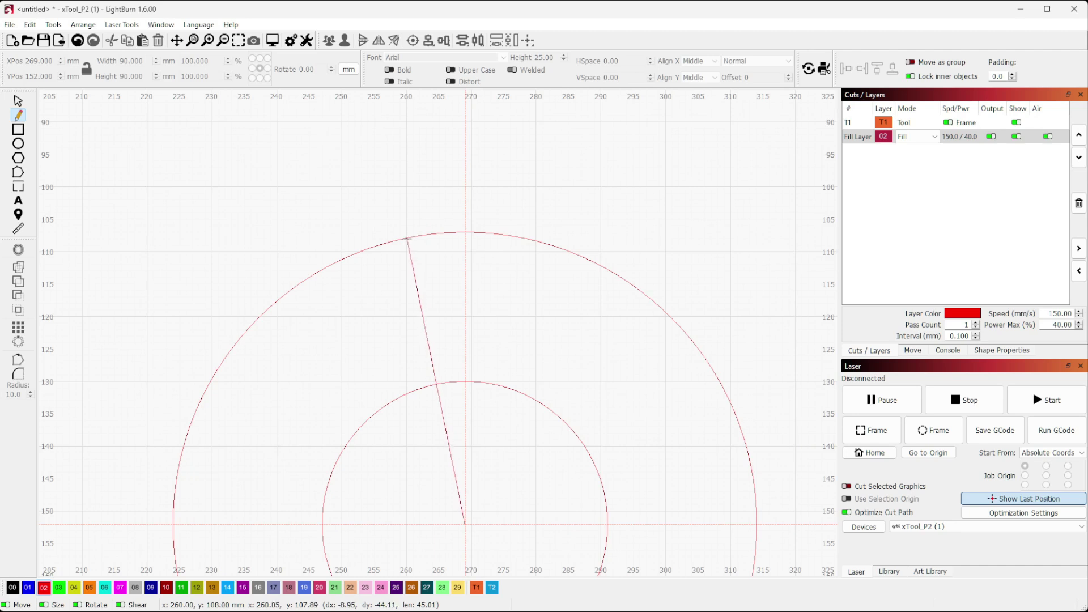
left_click(407, 239)
key("Escape")
scroll(472, 378, "down", 2)
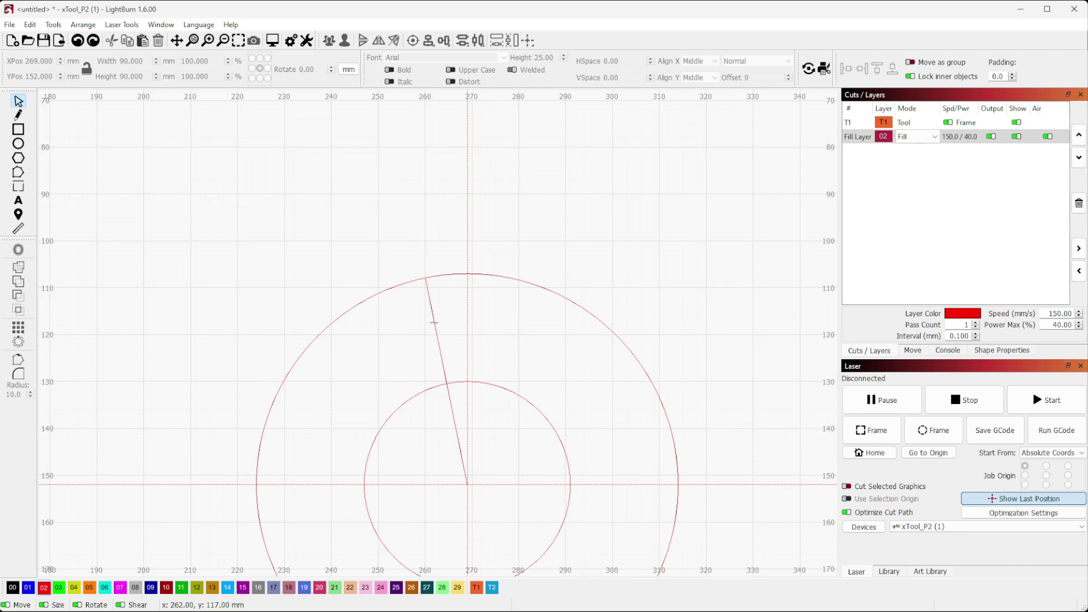
- Mirror the slanted line across the vertical guide line to form a narrow V
left_click(434, 323)
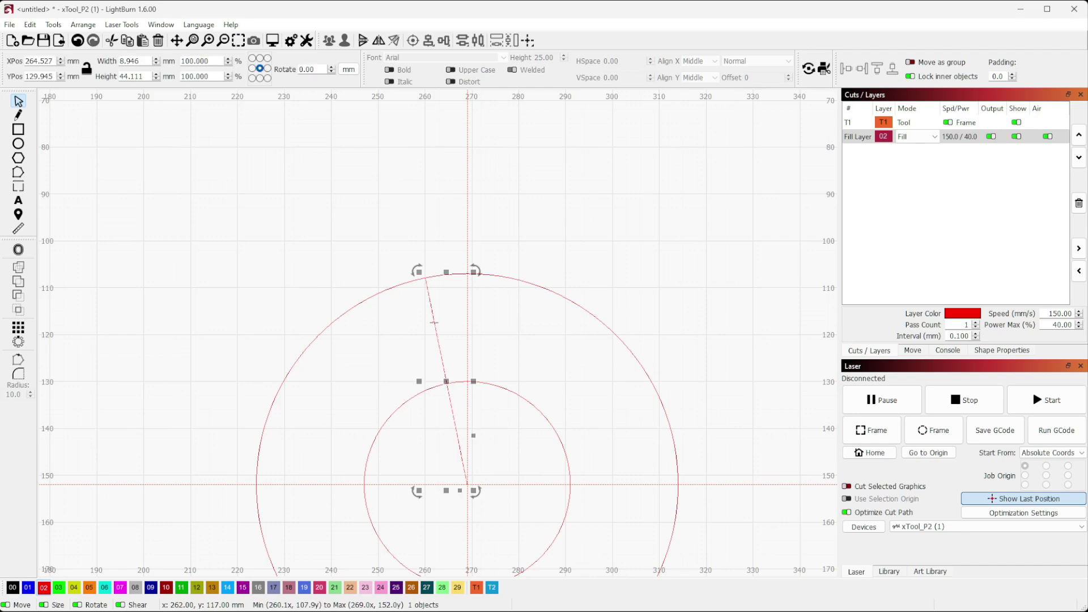
left_click(468, 225, "shift")
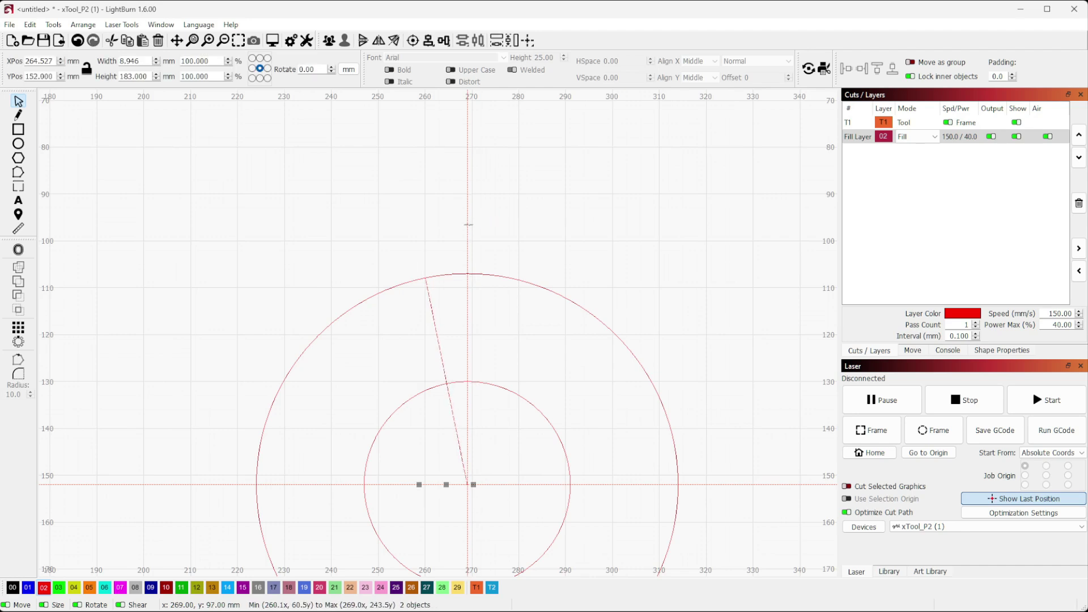
left_click(395, 42)
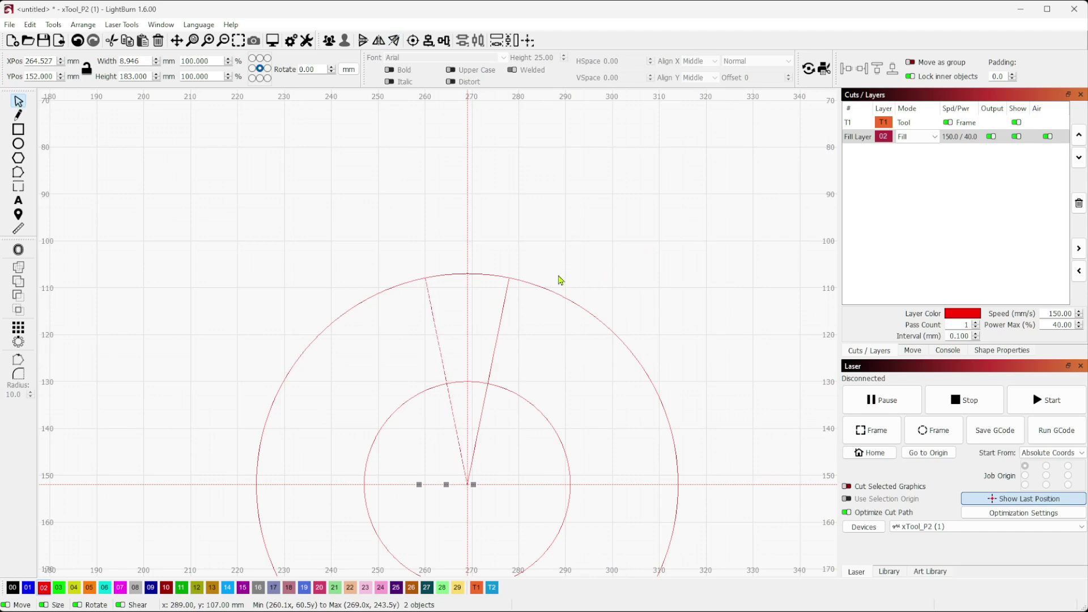
left_click(655, 266)
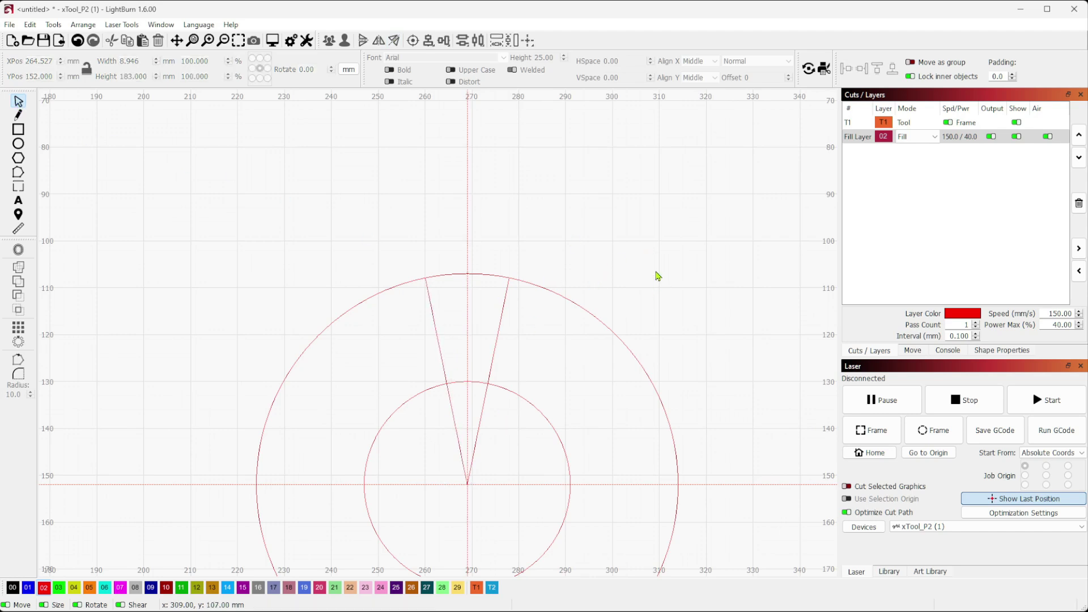
scroll(654, 260, "down", 2)
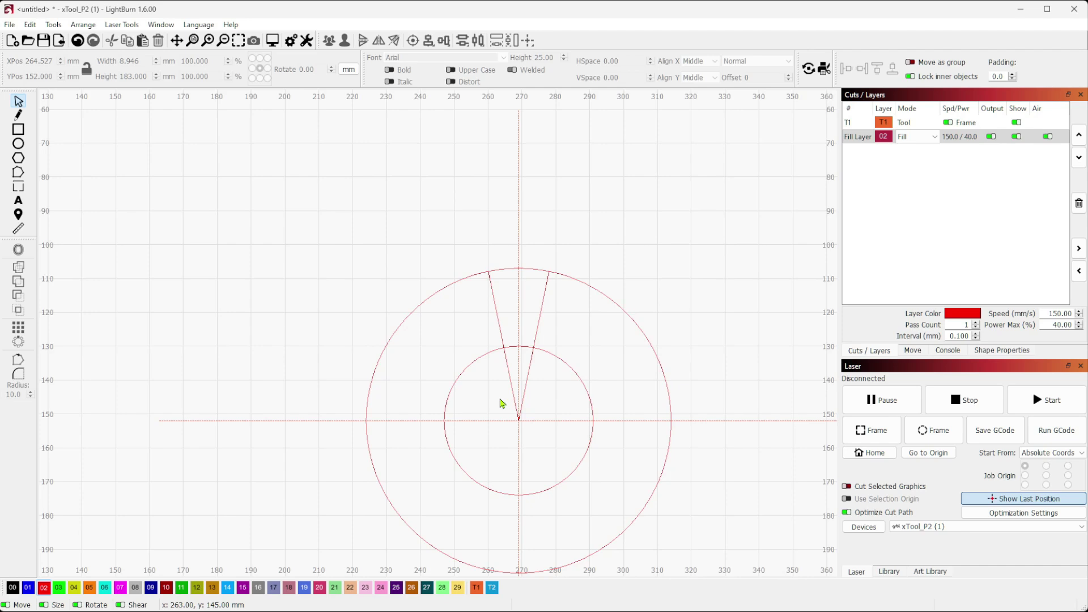
- Convert the 90 mm outer circle to a path and start editing its nodes
scroll(501, 404, "up", 2)
scroll(500, 404, "up", 1)
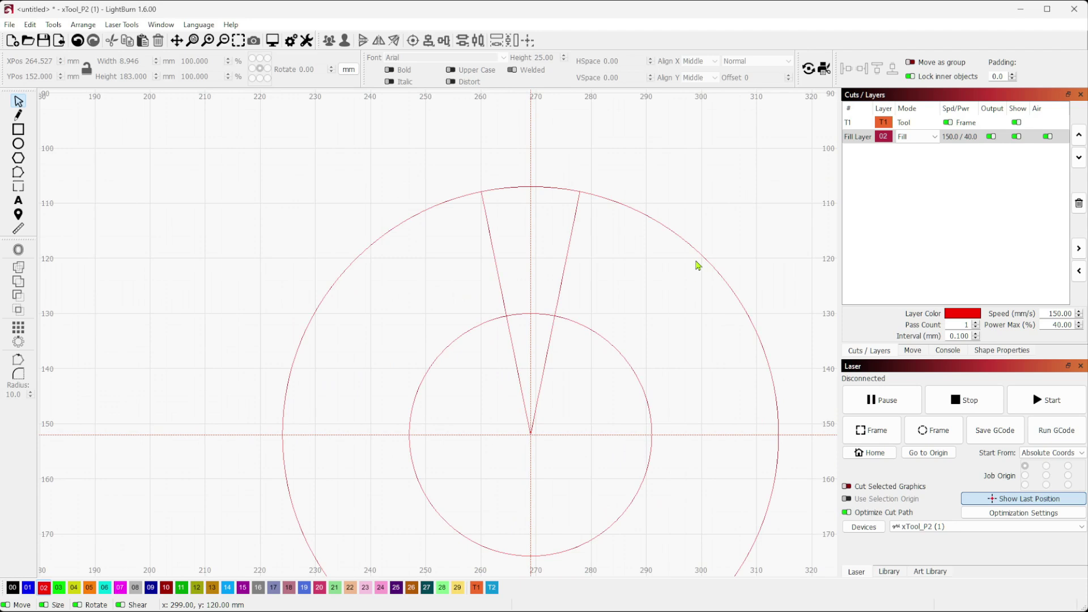
left_click_drag(723, 260, 614, 258)
scroll(615, 257, "down", 1)
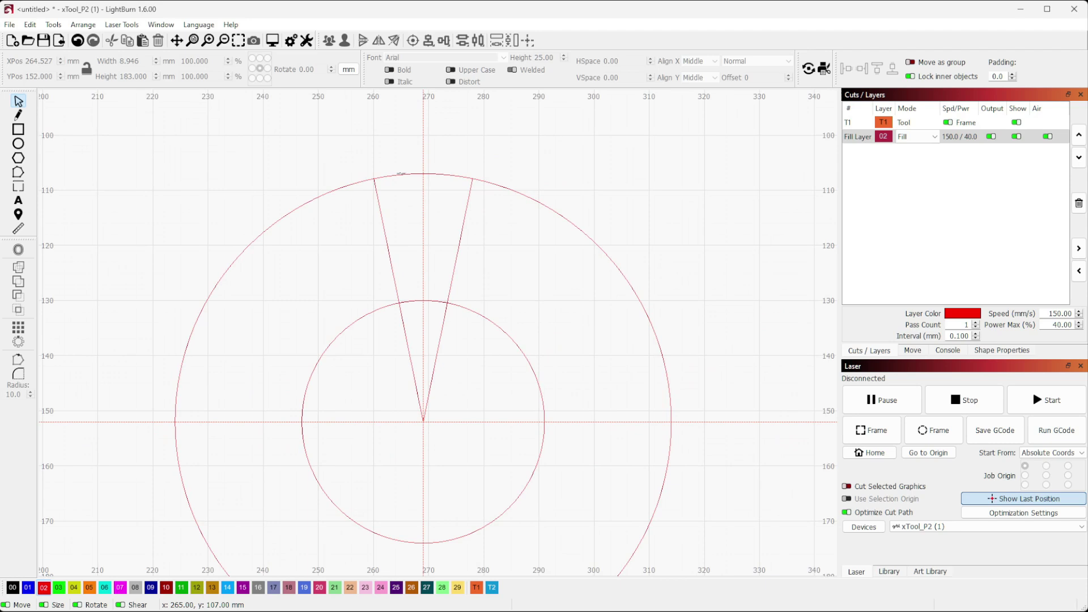
left_click(400, 174)
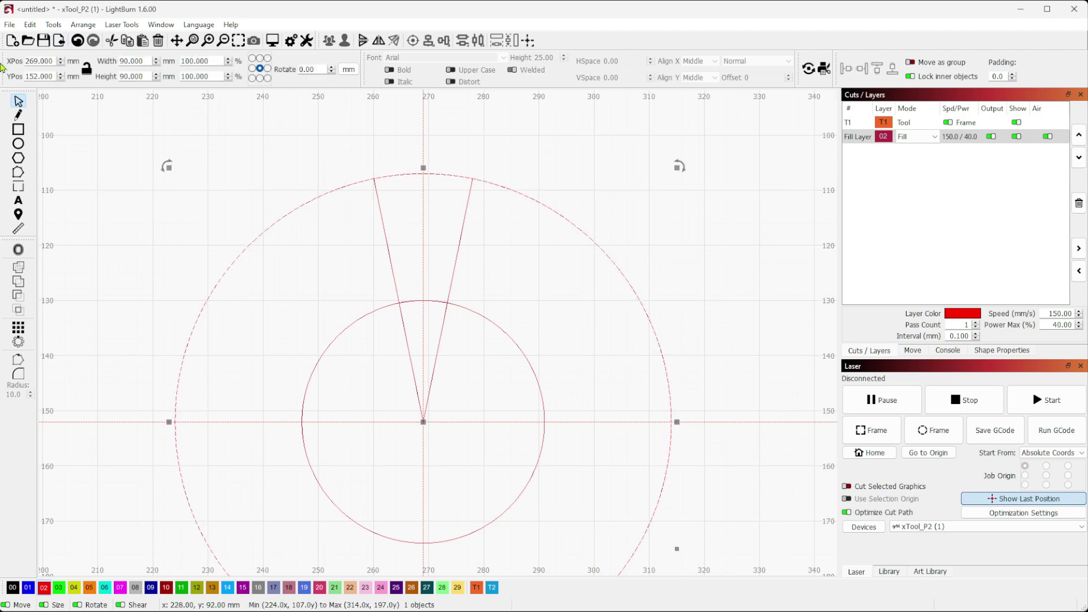
left_click(30, 25)
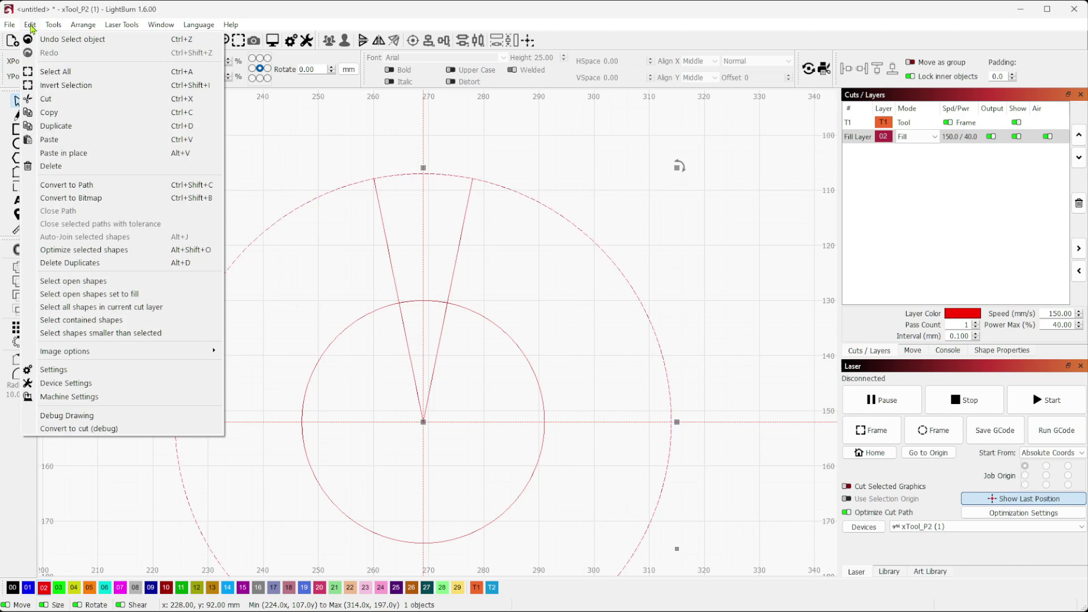
mouse_move(53, 25)
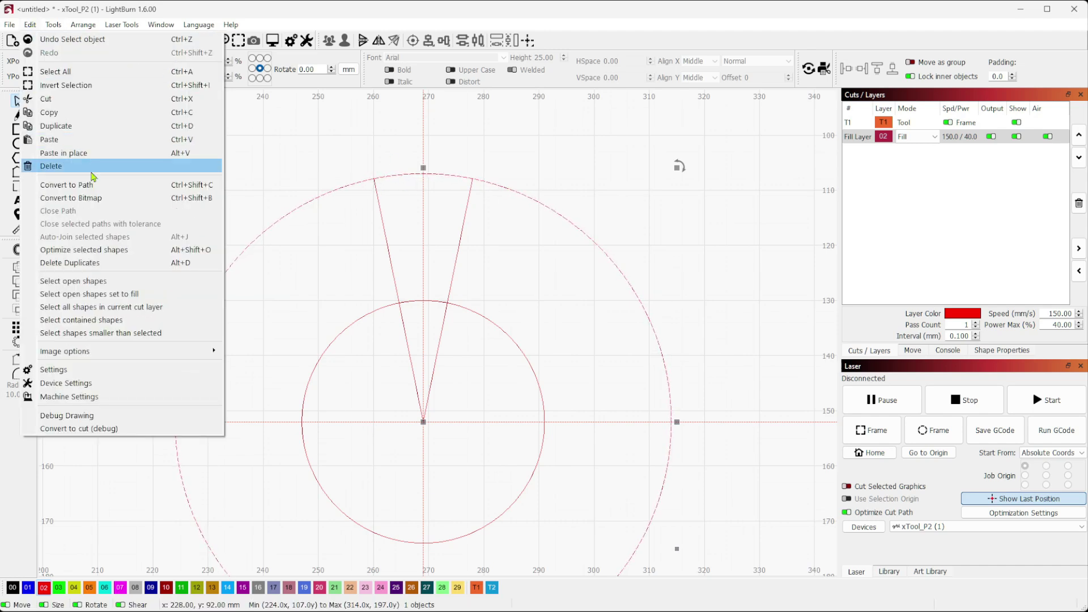
left_click(91, 184)
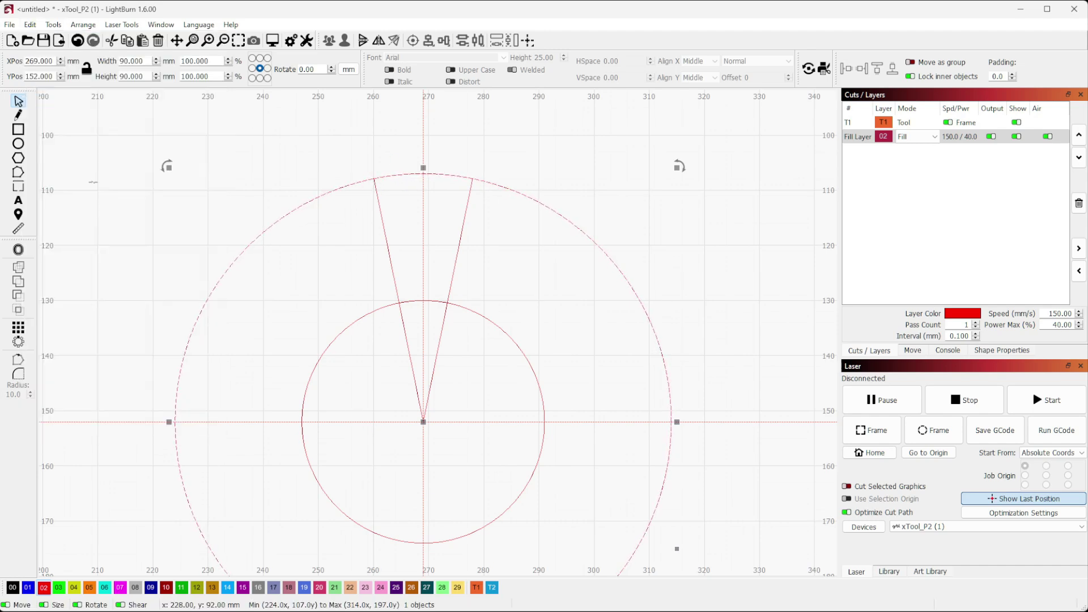
left_click(17, 174)
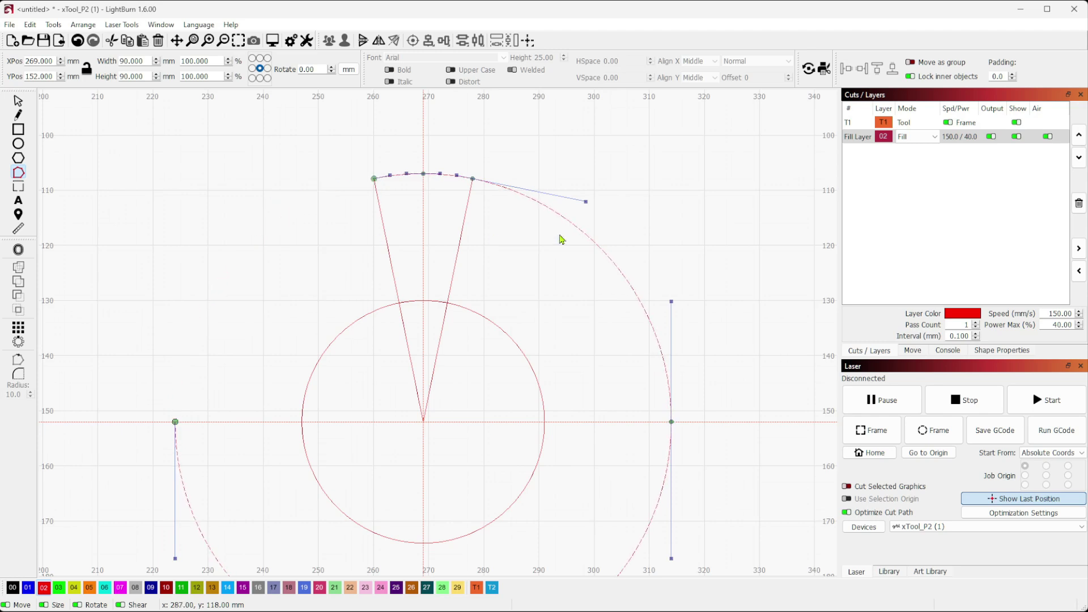
- Delete the 90 mm circle's arc segments, keeping only the short arc capping the V
key("d")
scroll(626, 340, "down", 3)
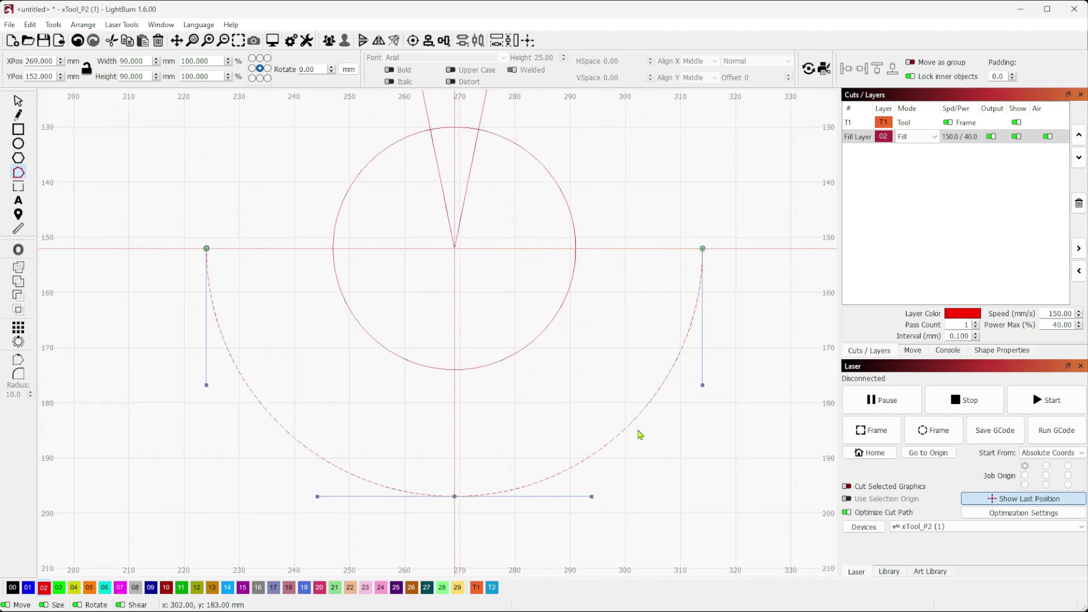
key("d")
key("d")
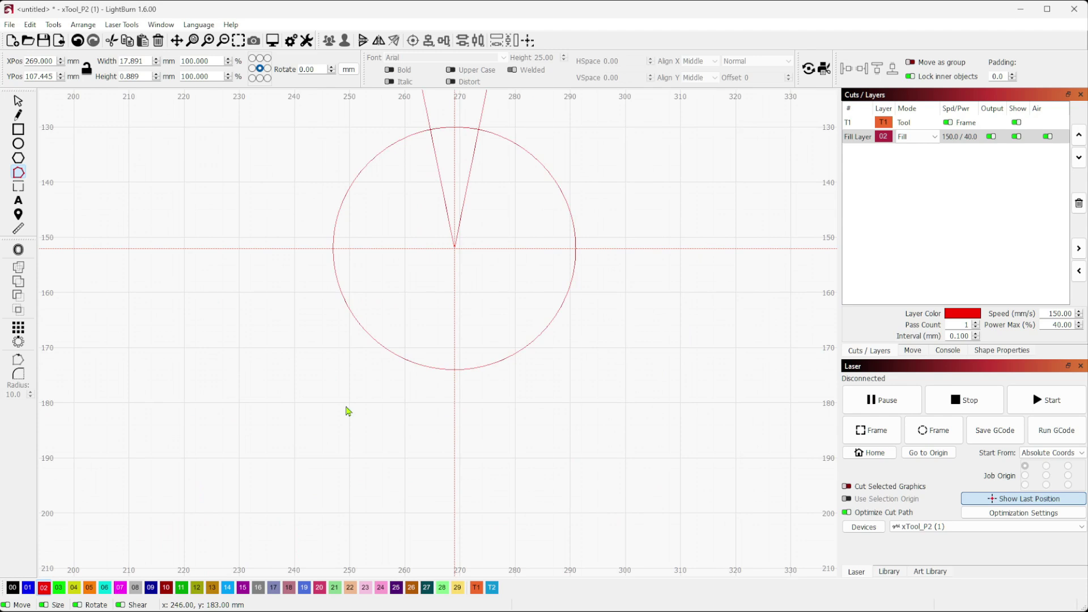
left_click_drag(599, 259, 605, 348)
scroll(604, 348, "up", 2)
- Auto-join the V's two lines and capping arc into one closed wedge spoke
left_click(18, 101)
left_click(497, 162)
scroll(497, 162, "up", 1)
left_click(381, 153)
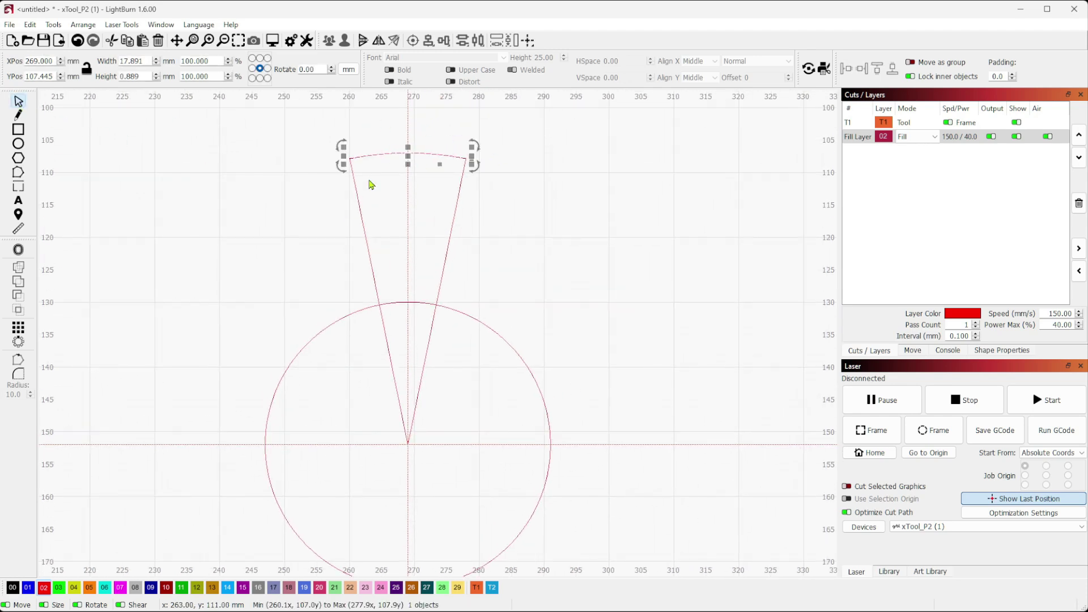
left_click(455, 206)
left_click(447, 155)
left_click(303, 142)
mouse_move(288, 120)
left_mouse_down()
mouse_move(516, 230)
mouse_move(274, 136)
left_mouse_up()
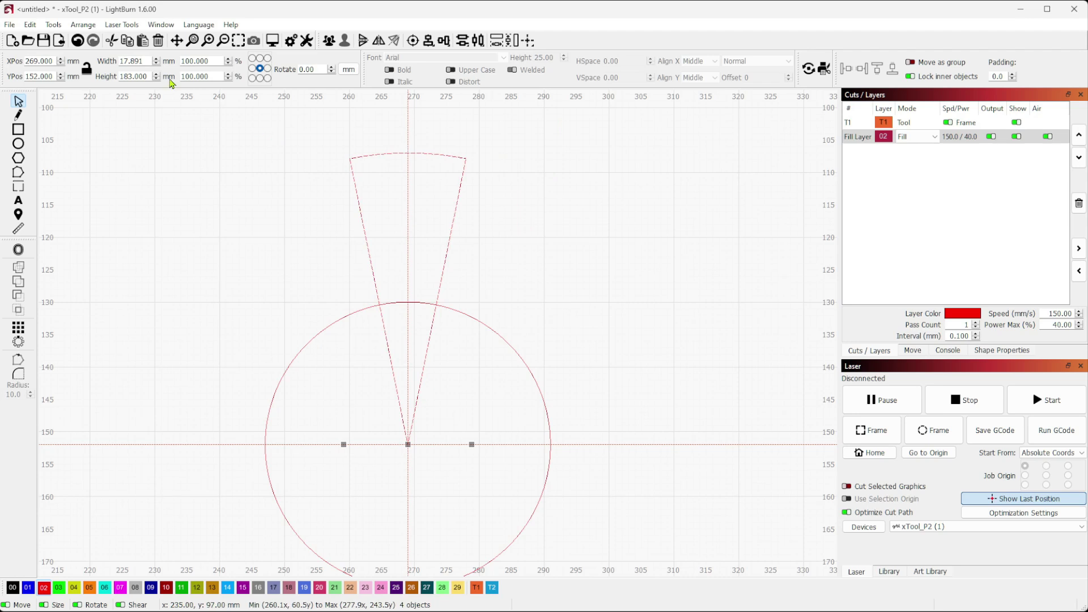
left_click(33, 26)
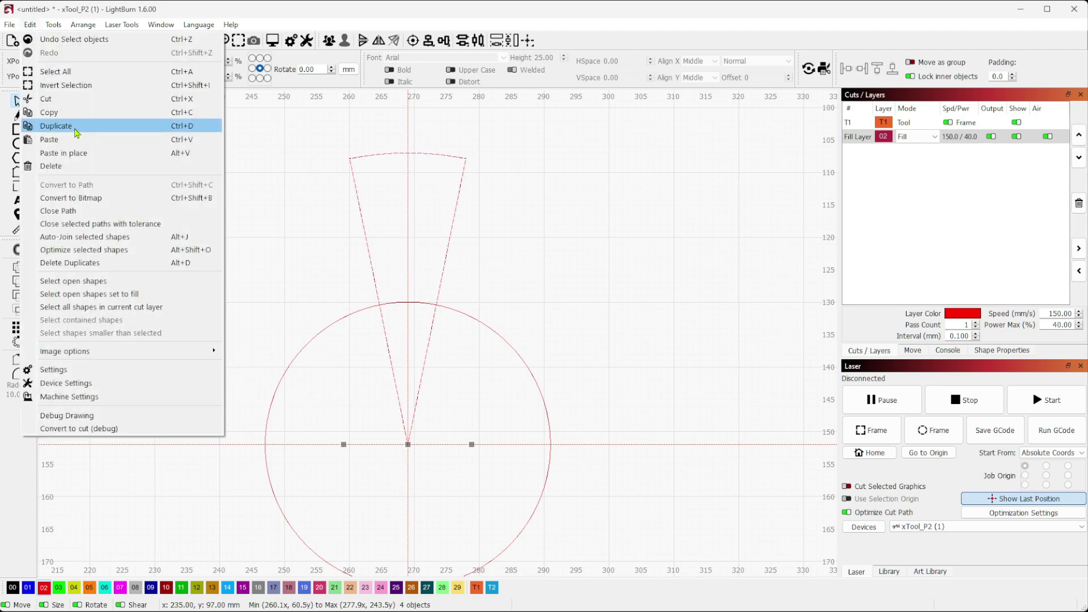
left_click(145, 240)
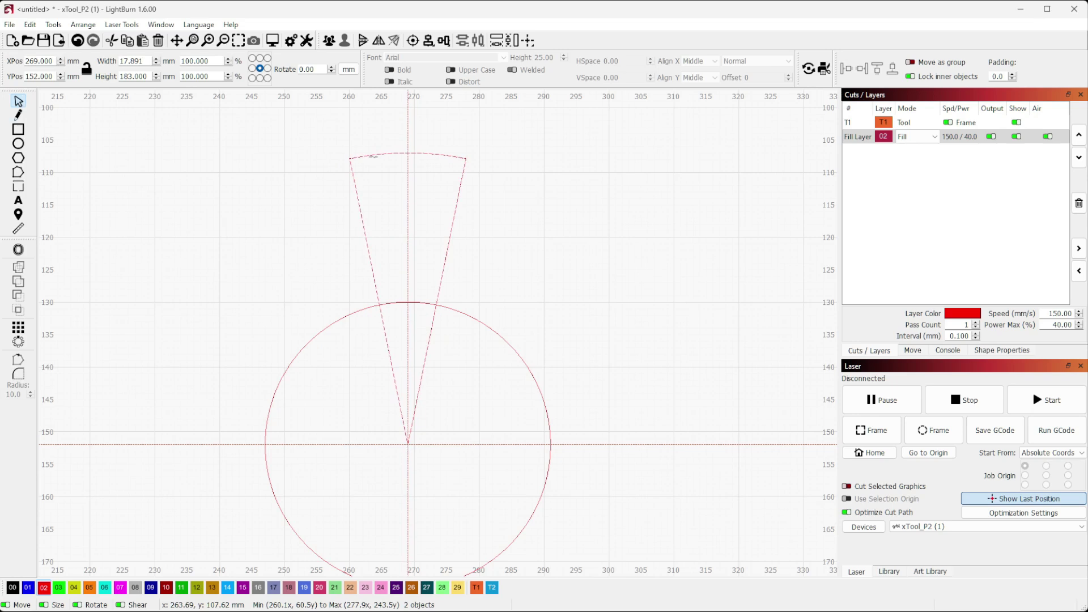
left_click(374, 156)
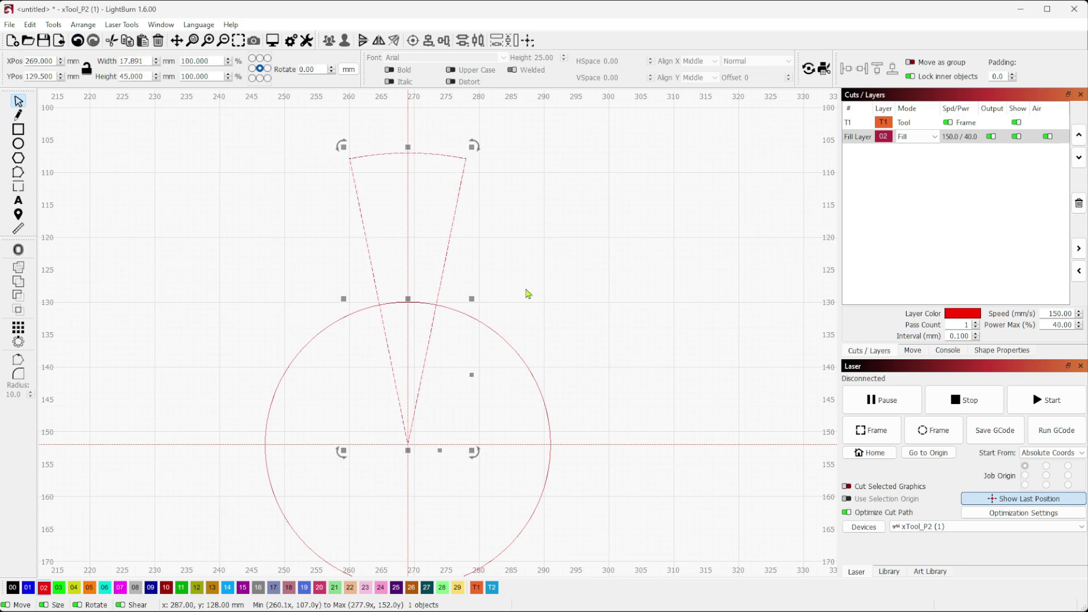
scroll(567, 317, "down", 3)
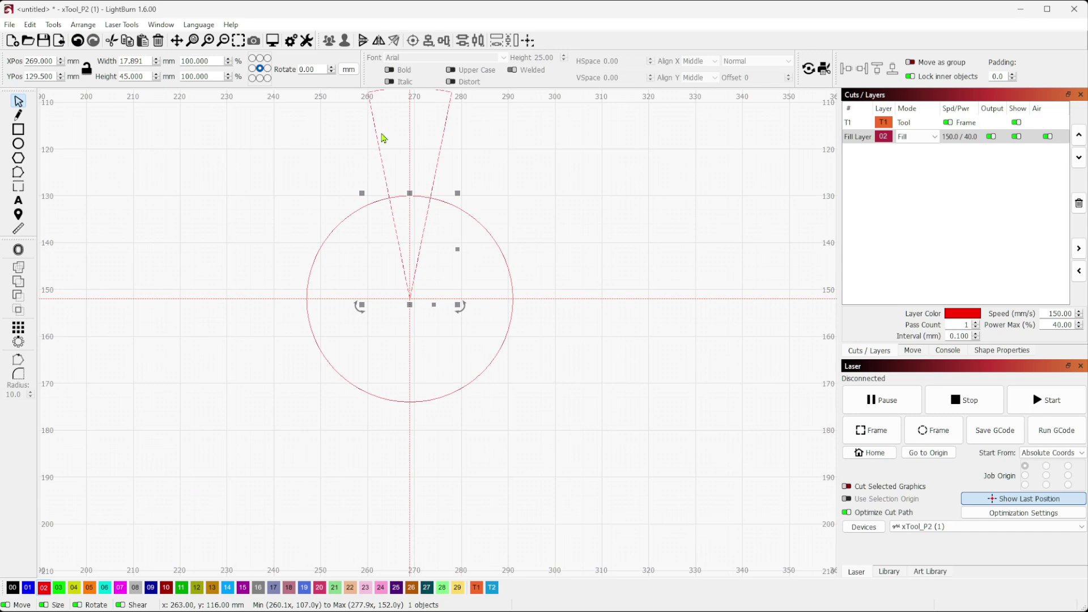
scroll(561, 204, "down", 1)
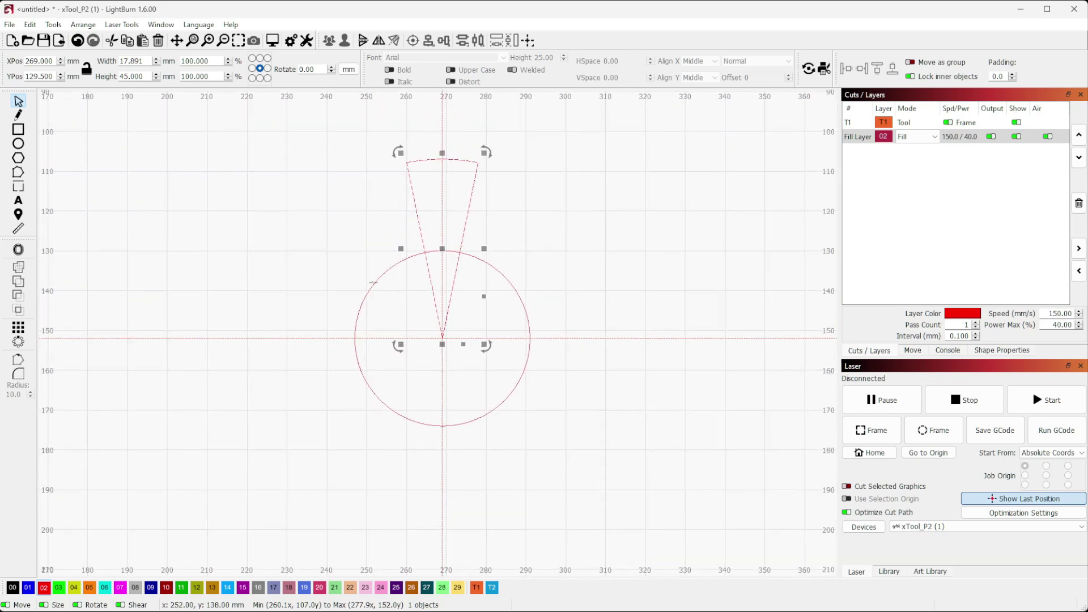
- Circular-array the wedge into eight rotated spokes around the 44 mm circle's centre
left_click(373, 281, "shift")
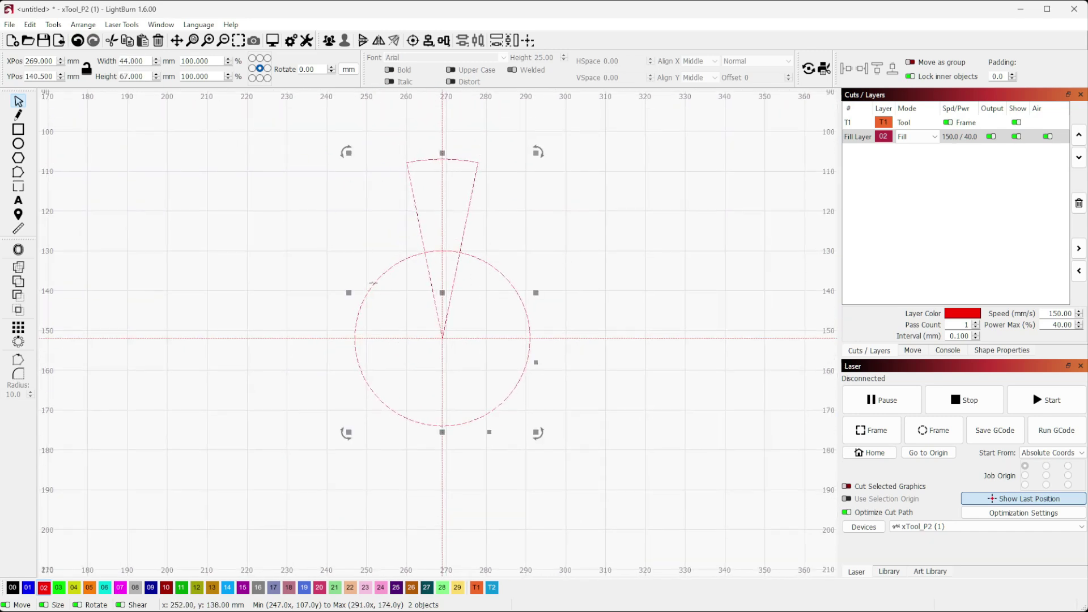
left_click(18, 342)
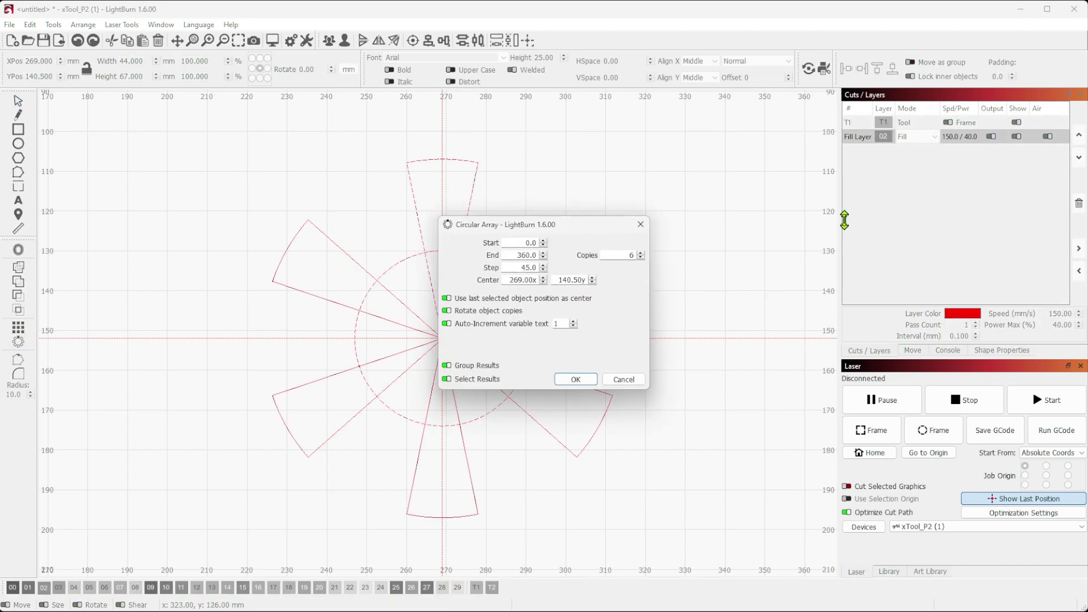
left_click_drag(567, 225, 854, 213)
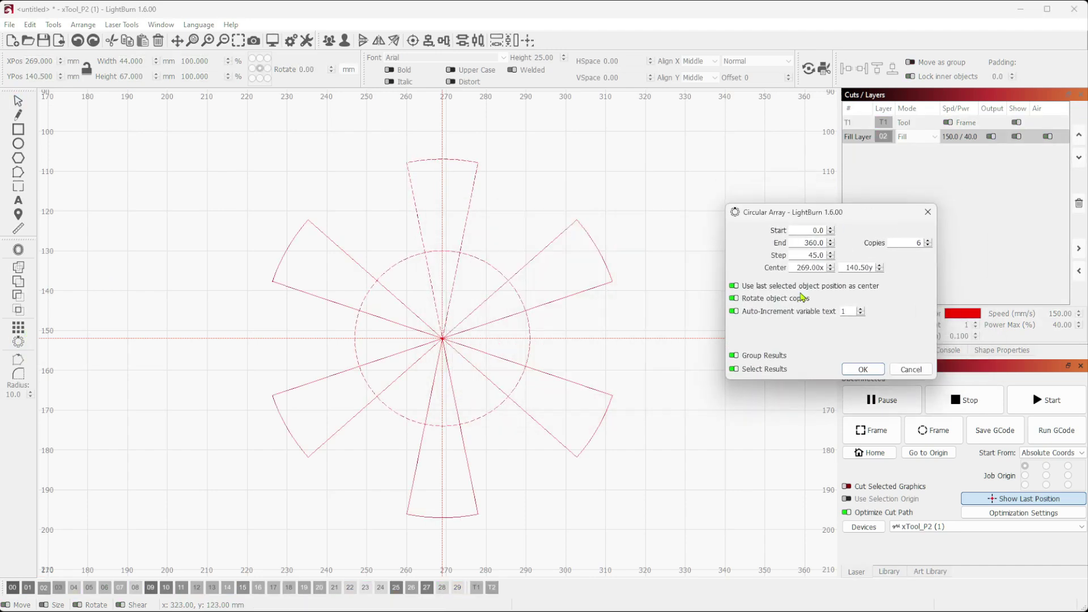
left_click(734, 286)
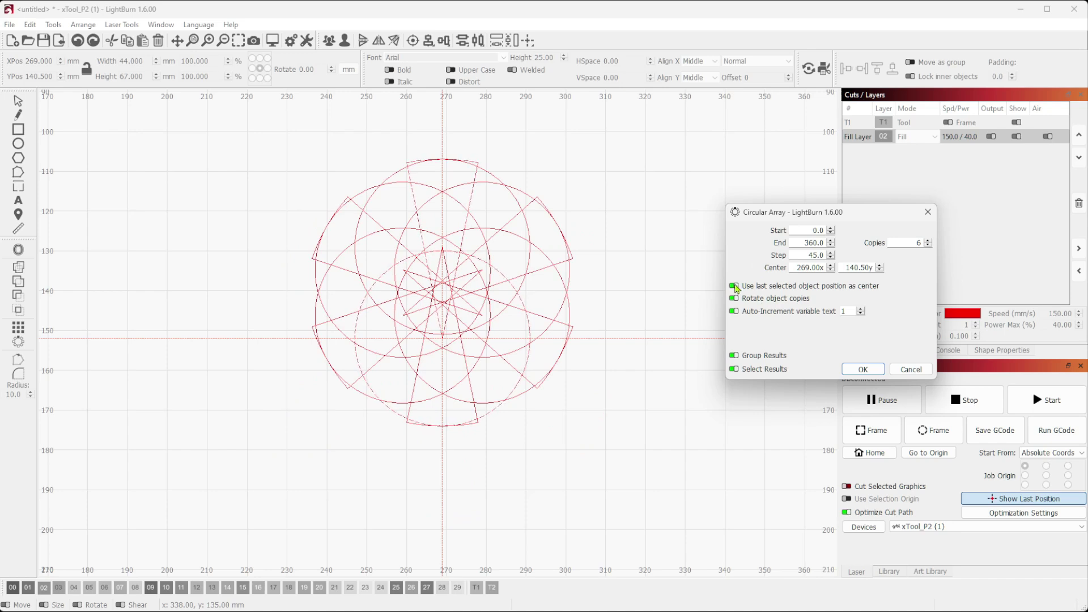
left_click(735, 287)
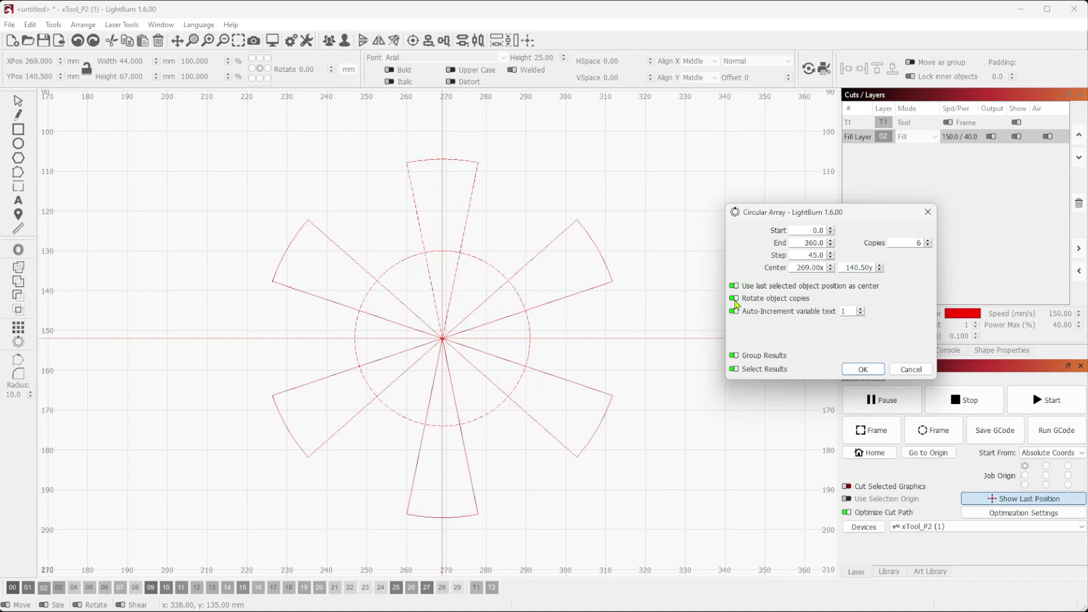
left_click(734, 298)
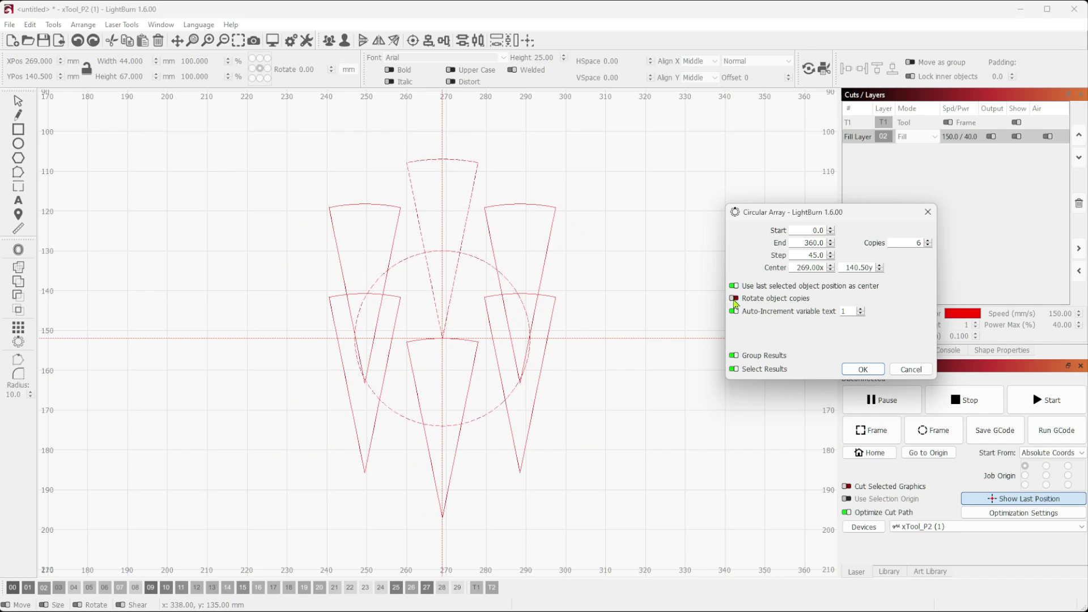
left_click(734, 299)
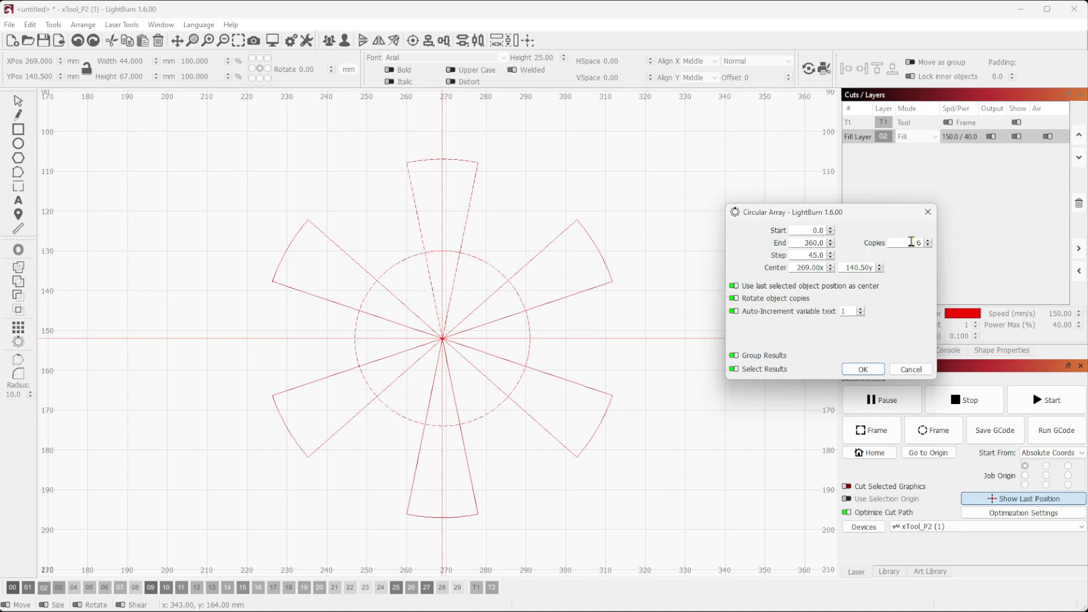
left_click(928, 246)
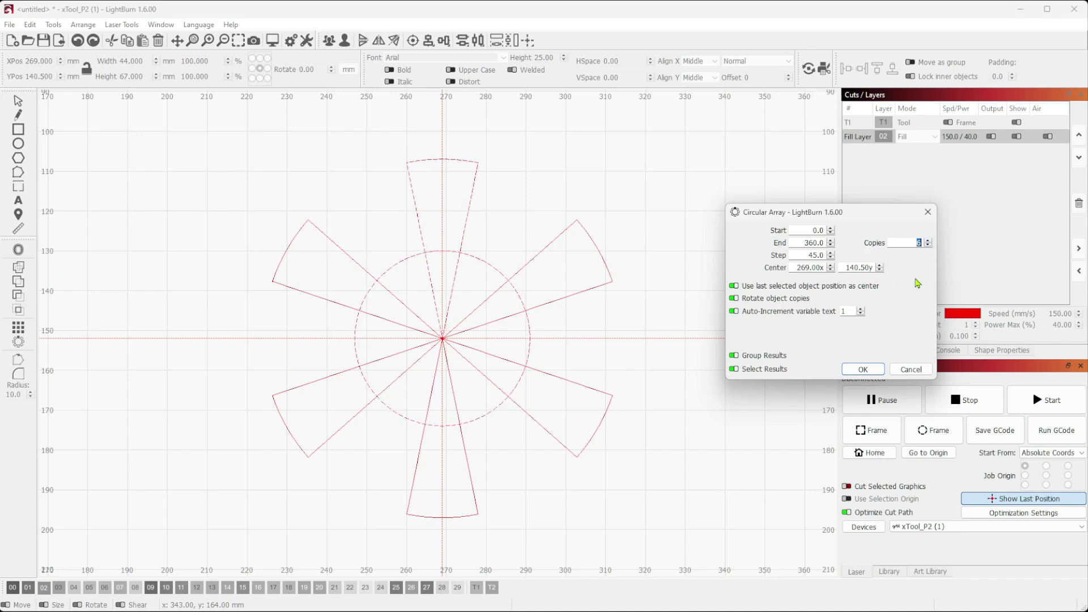
left_click(863, 369)
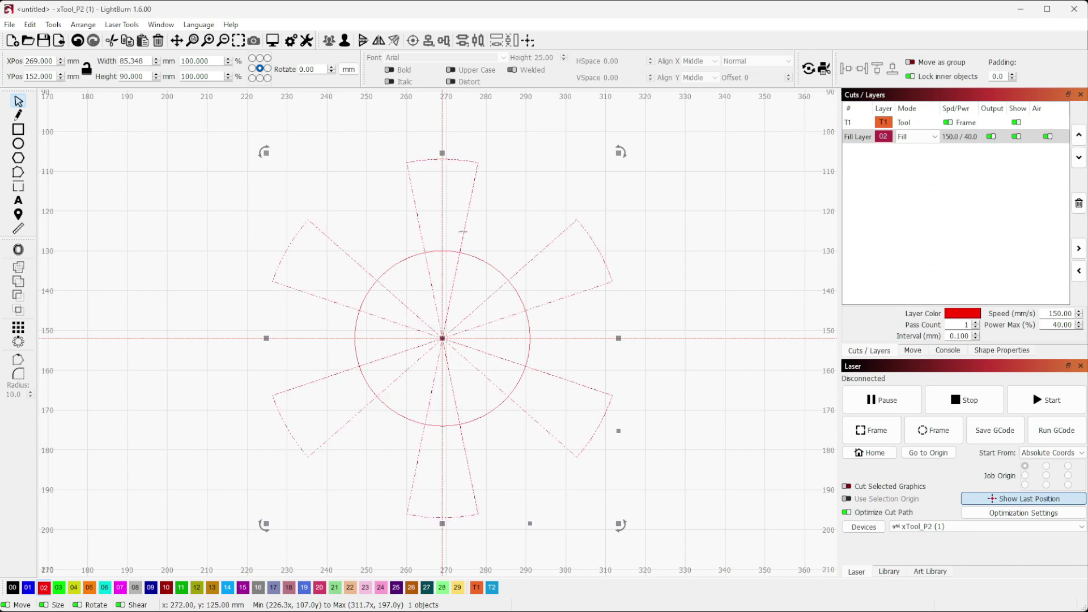
- Union the spokes with the 44 mm circle into one 85.348 × 90 mm star-shaped outline
left_click(403, 261, "shift")
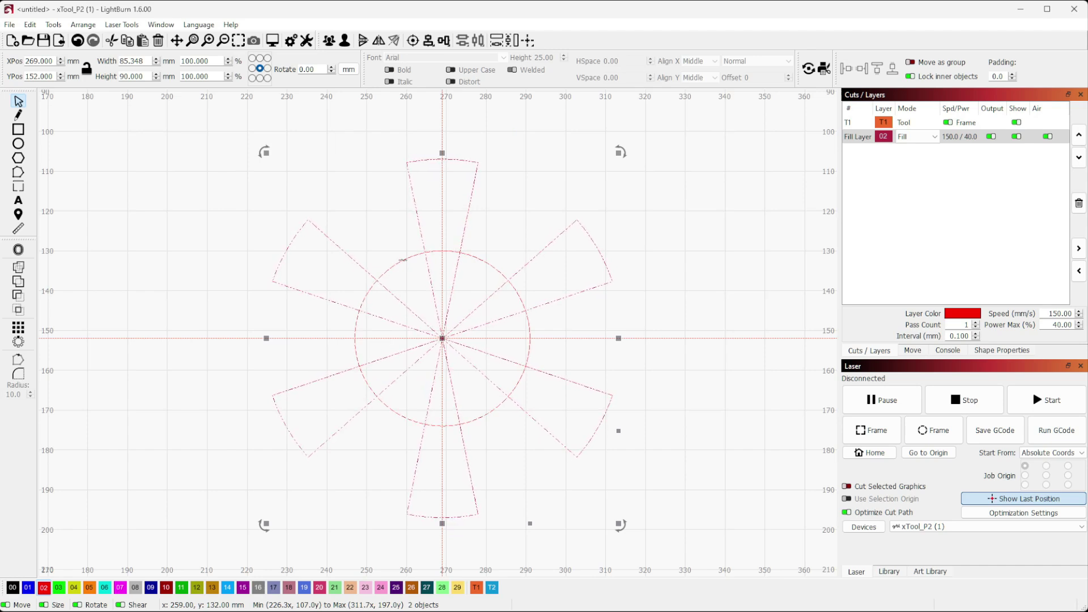
left_click(21, 286)
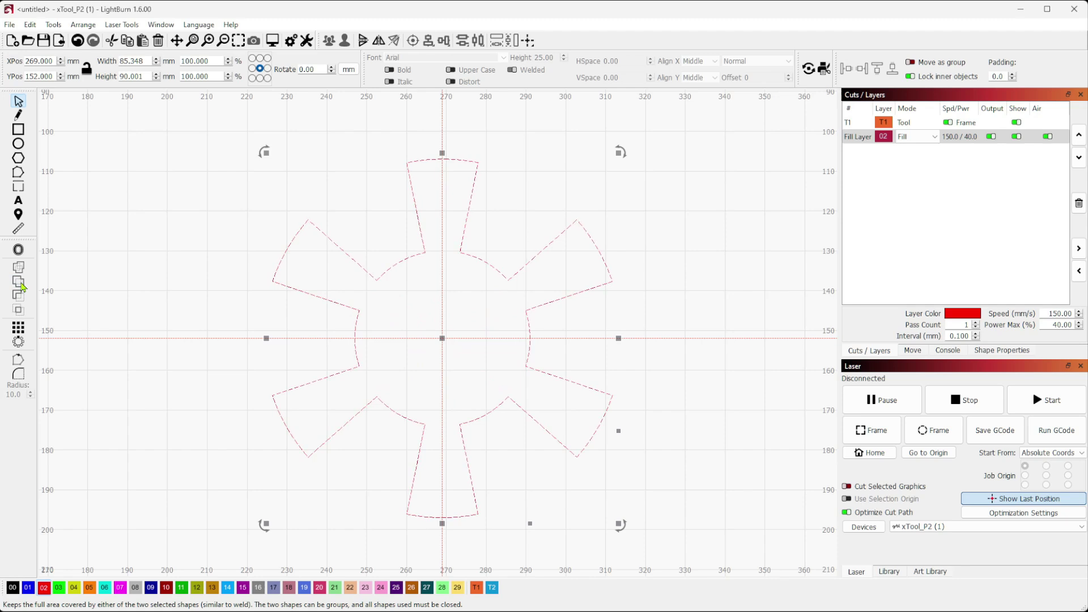
left_click(114, 156)
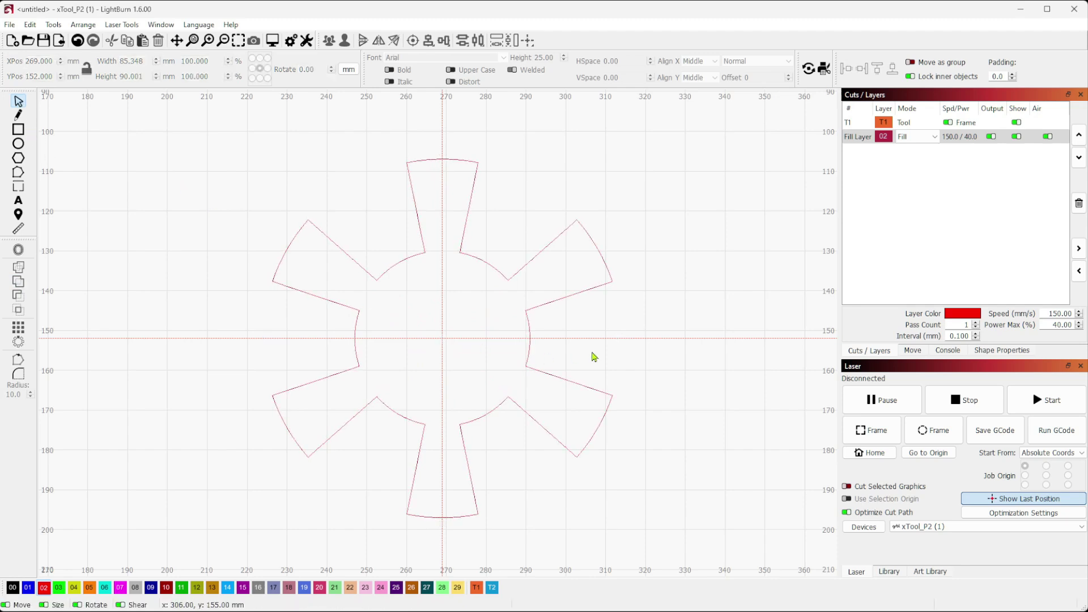
- Draw circles of about 110 mm and 124 mm diameter centred on the spoked hub
scroll(592, 361, "down", 2)
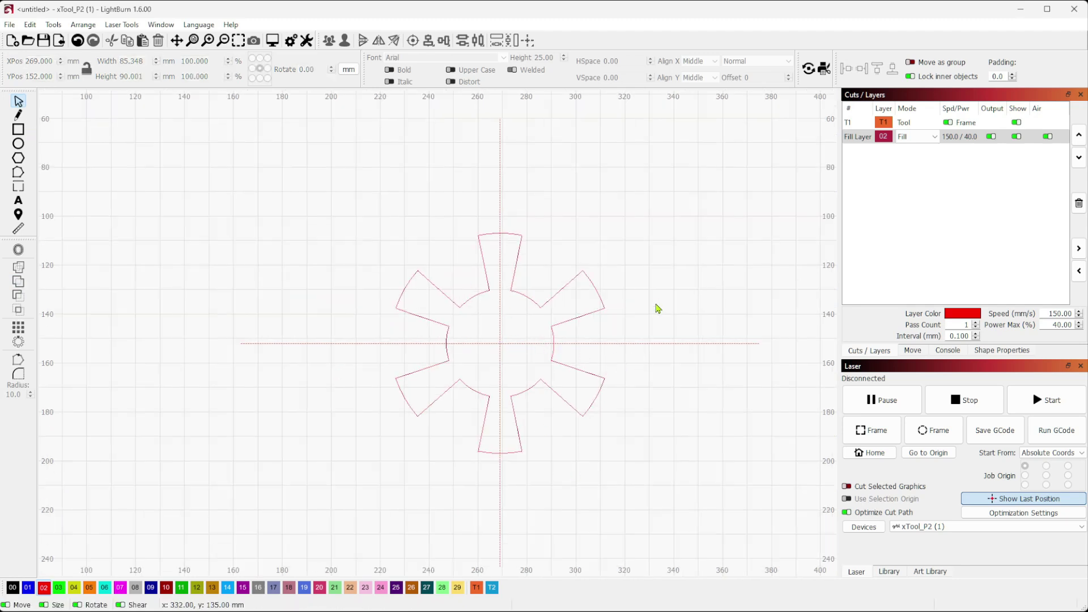
left_click_drag(662, 298, 598, 306)
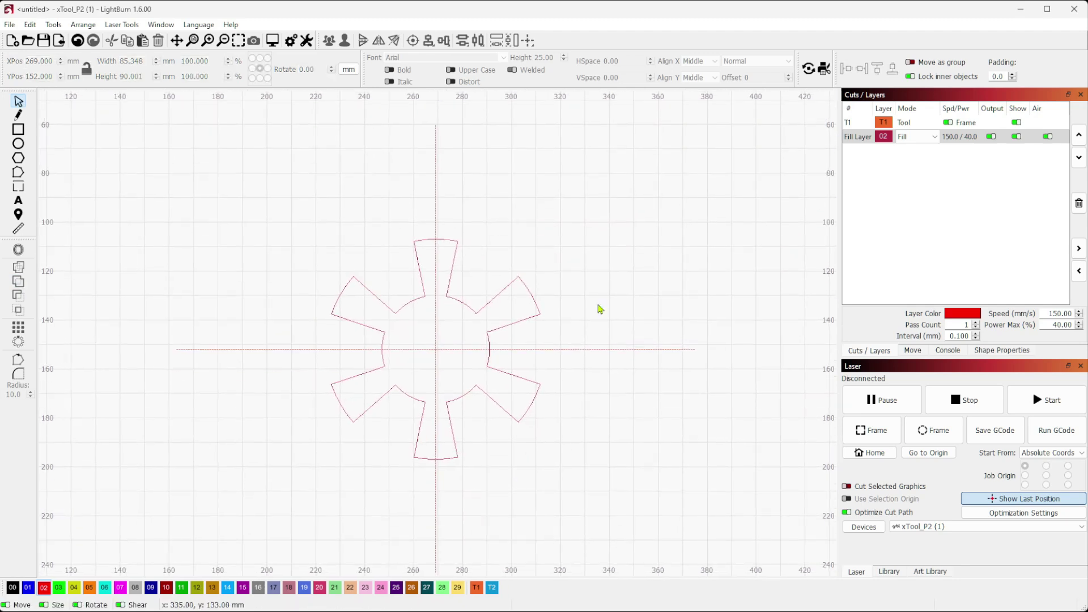
left_click(21, 146)
mouse_move(436, 349)
left_mouse_down()
mouse_move(411, 223)
mouse_move(435, 218)
left_mouse_up()
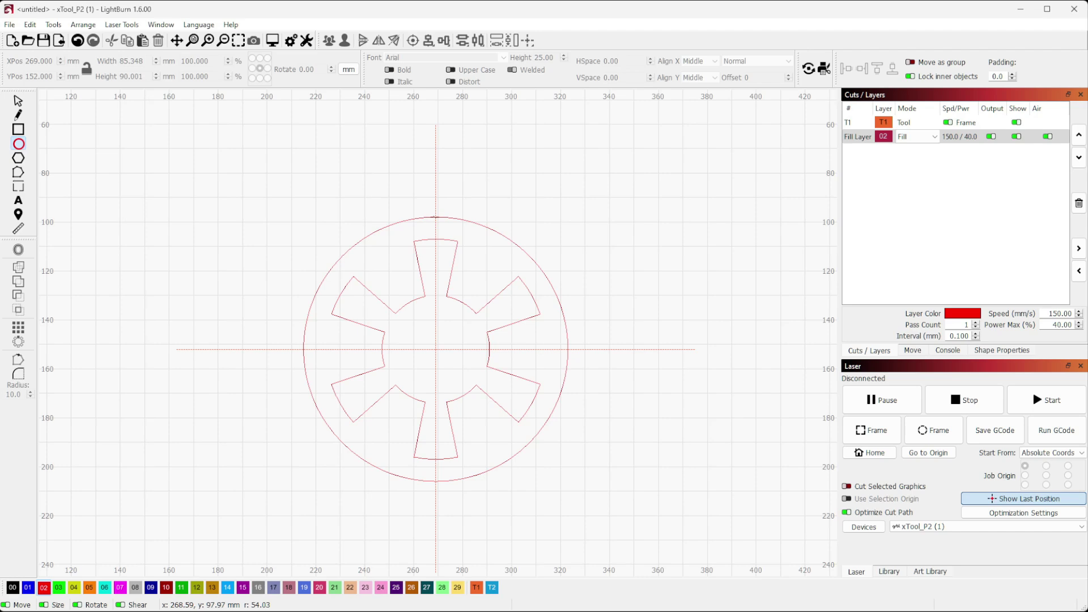
left_click_drag(435, 218, 435, 215)
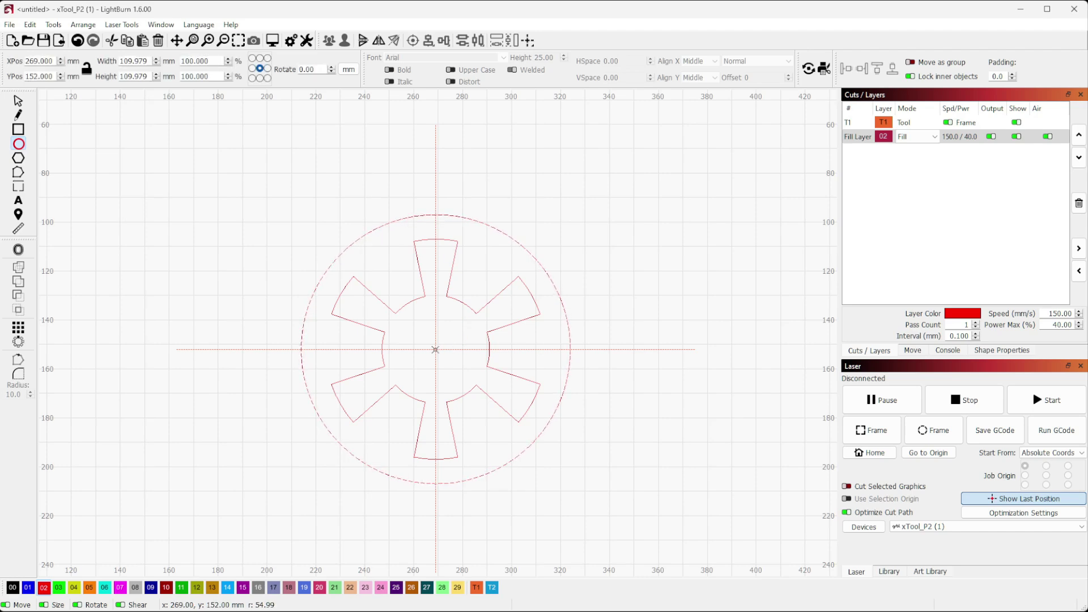
left_click_drag(436, 349, 421, 203)
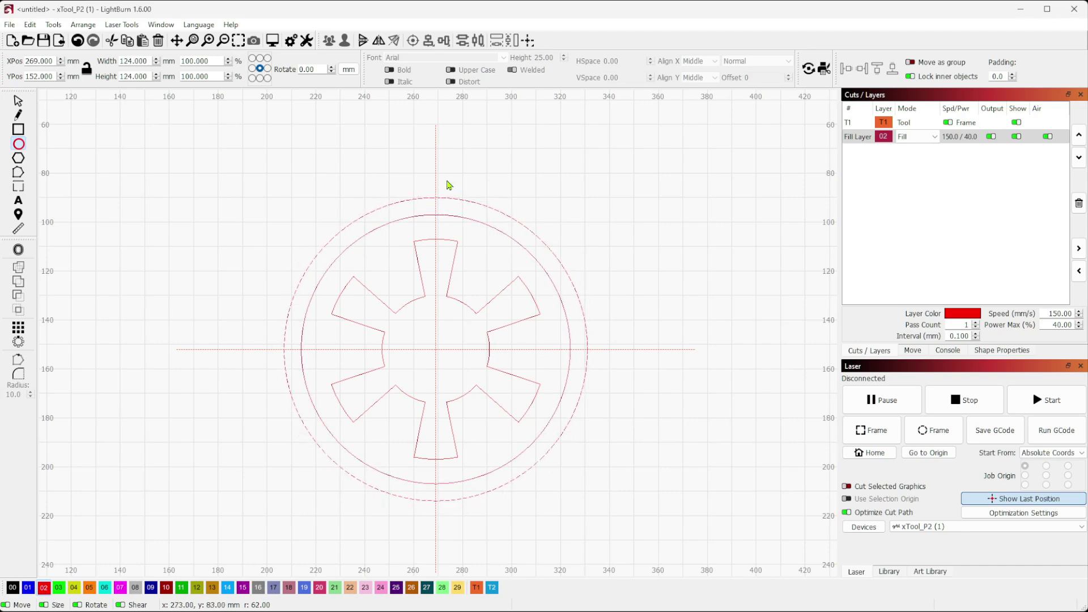
- Draw a diagonal line from the hub centre up to the outer circle
left_click(19, 101)
left_click(18, 116)
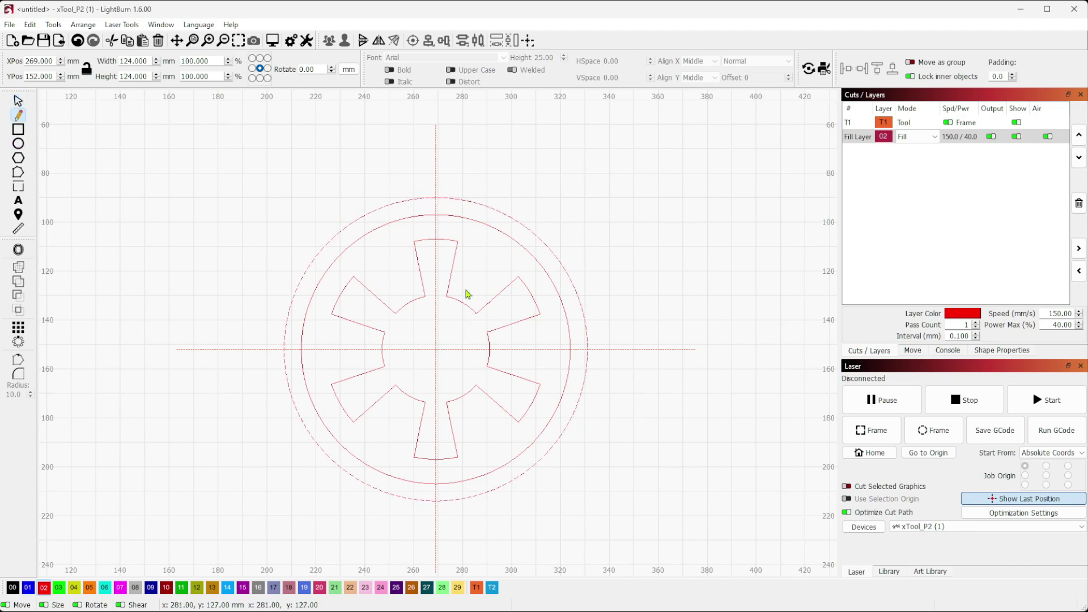
left_click(435, 350)
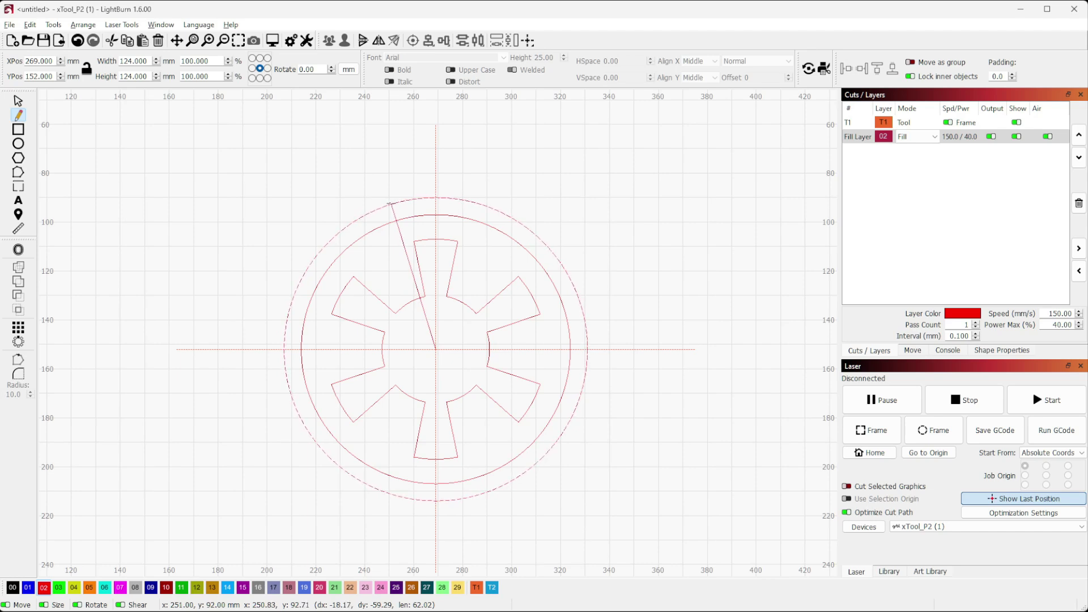
left_click(391, 203)
key("Escape")
- Mirror the diagonal line across the vertical centre line to form a wide V
left_click(18, 100)
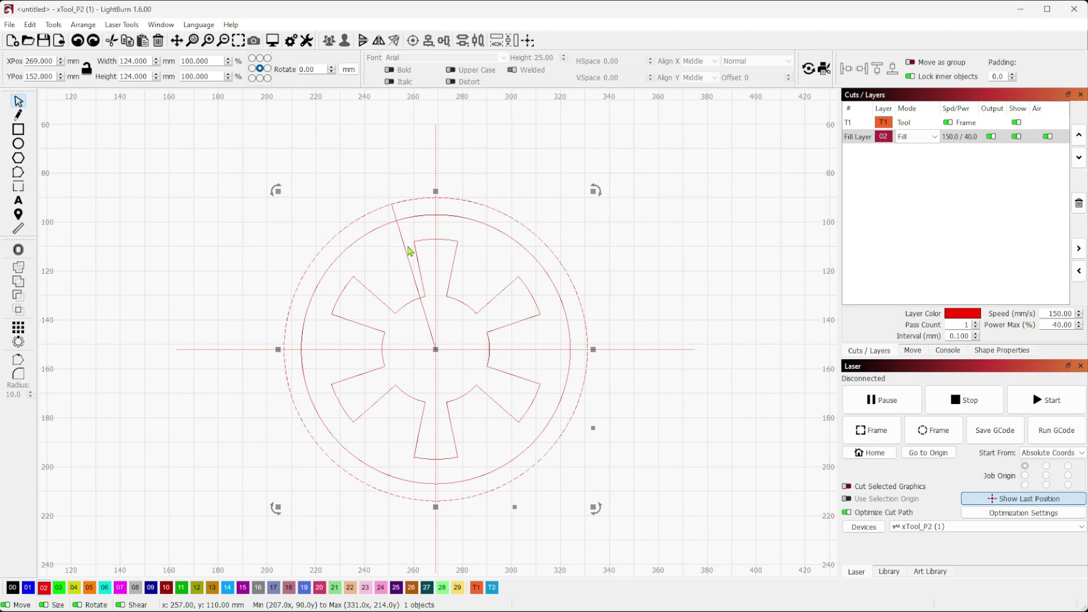
left_click(436, 187, "shift")
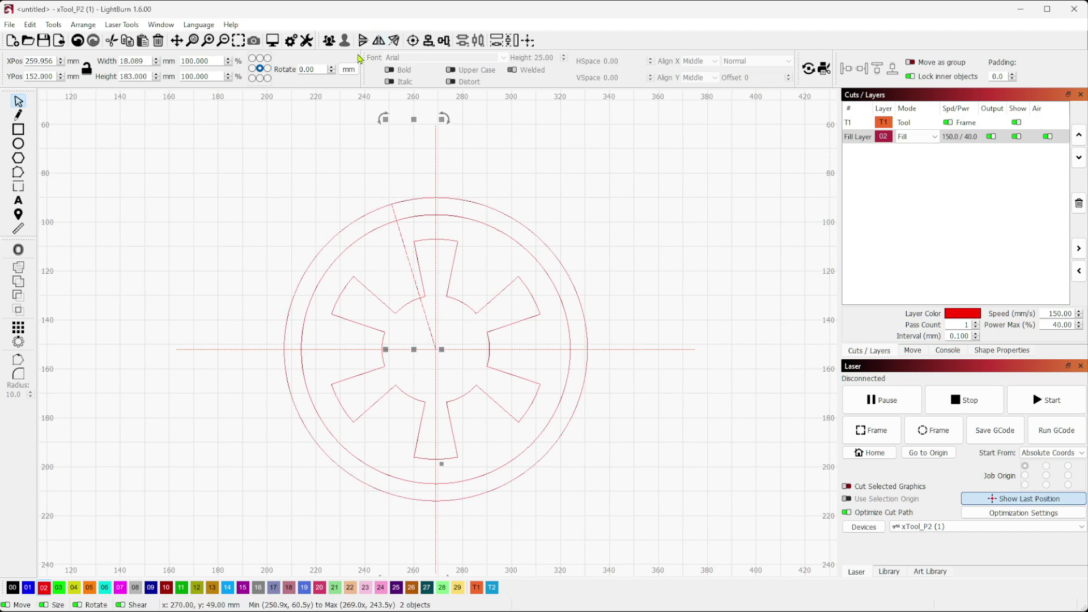
left_click(395, 43)
left_click(552, 175)
- Draw a straight line joining the top ends of the two spoke lines
scroll(436, 197, "up", 4)
scroll(437, 197, "up", 2)
left_click(18, 115)
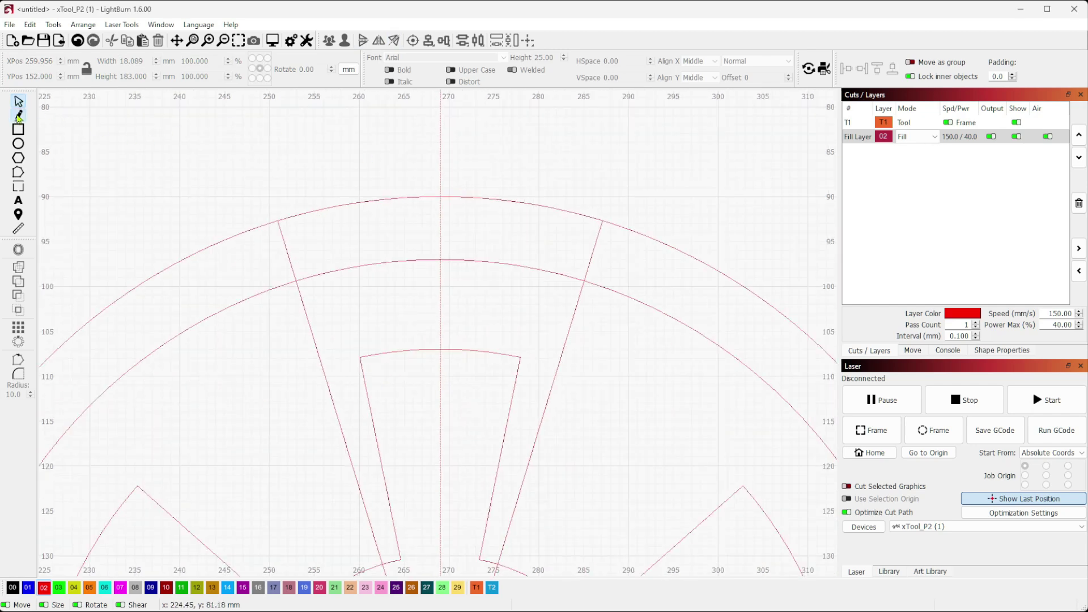
left_click(278, 221)
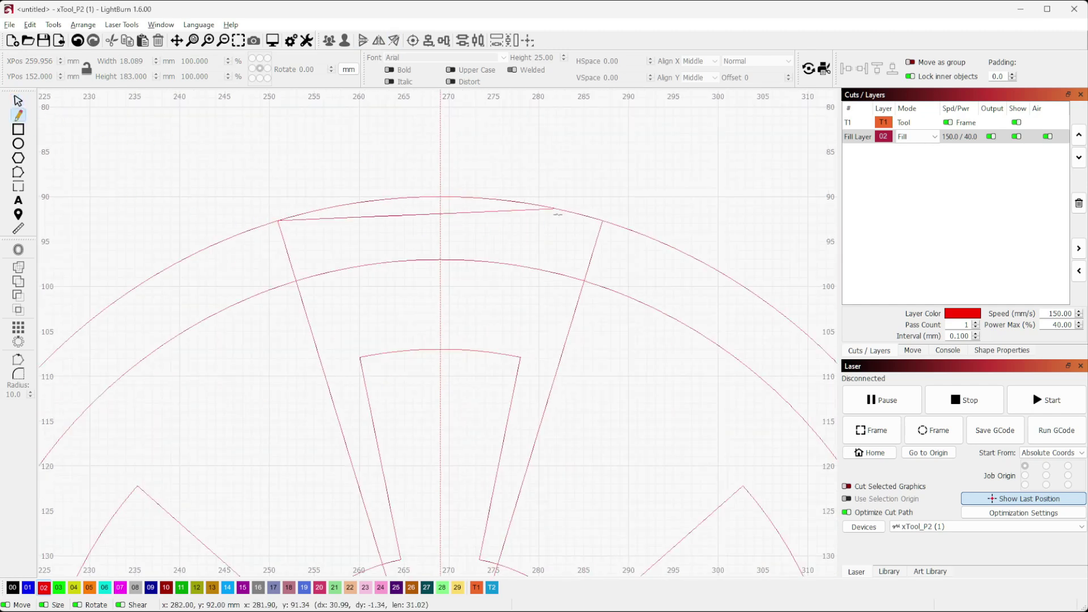
left_click(603, 221)
right_click(405, 151)
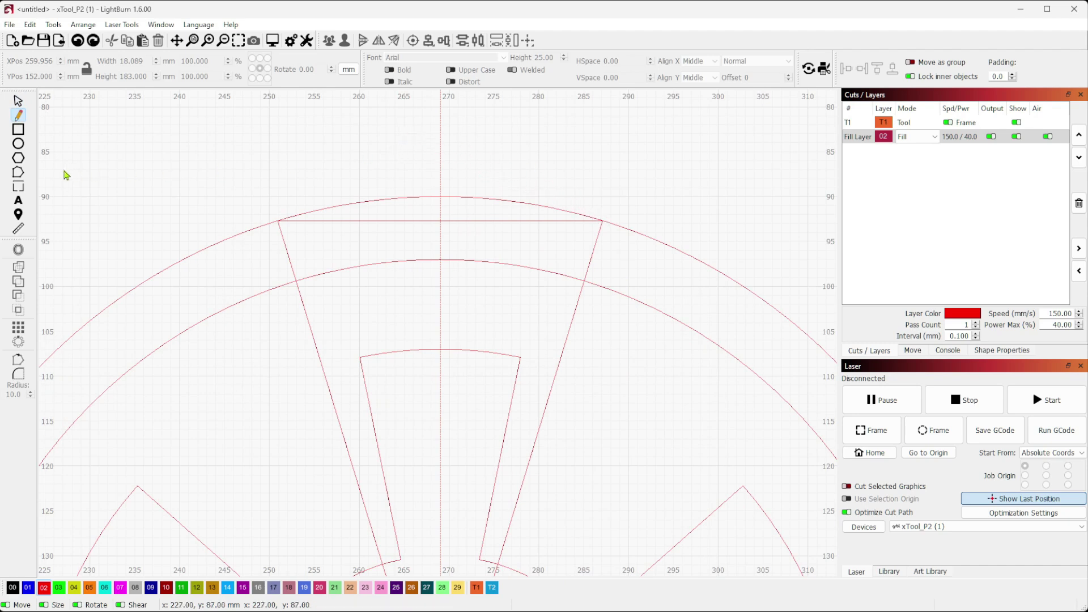
- Bend the connecting line upward into an arc that follows the 124 mm outer circle
left_click(18, 172)
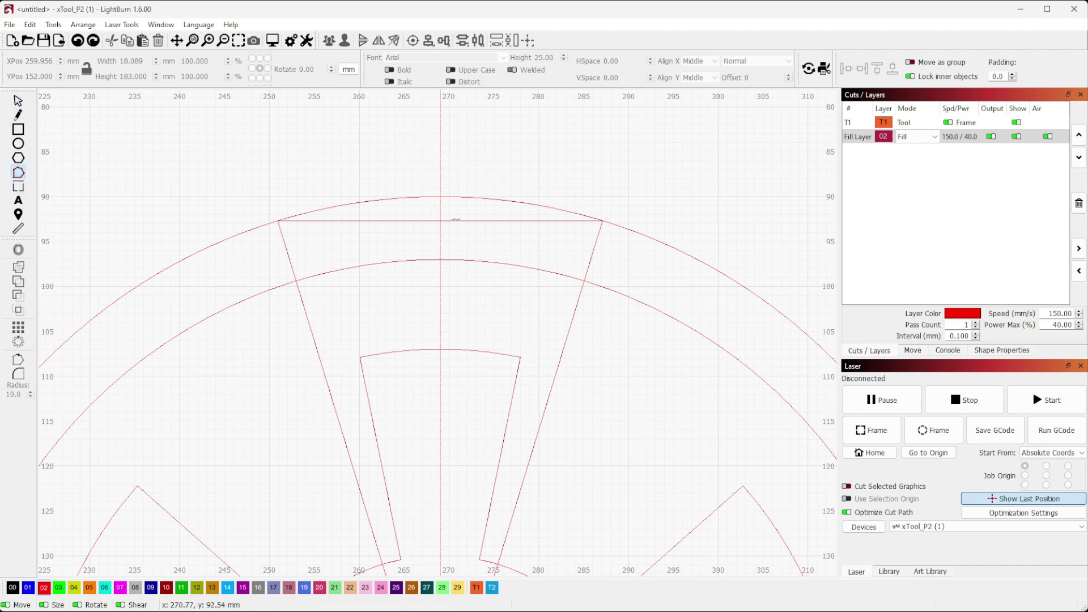
left_click(444, 221)
left_click_drag(440, 221, 439, 198)
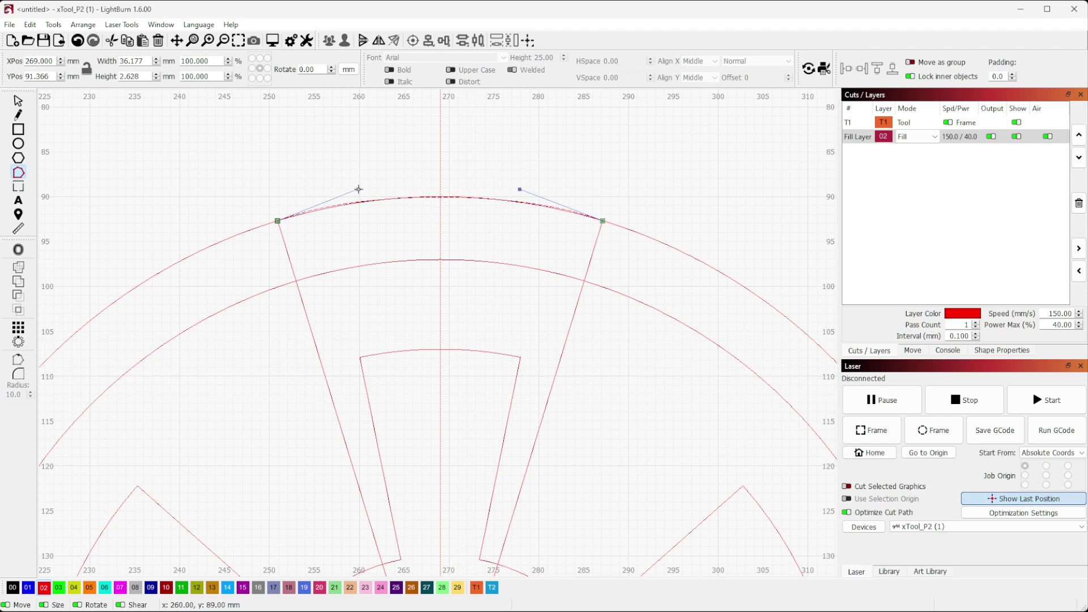
left_click_drag(359, 189, 374, 192)
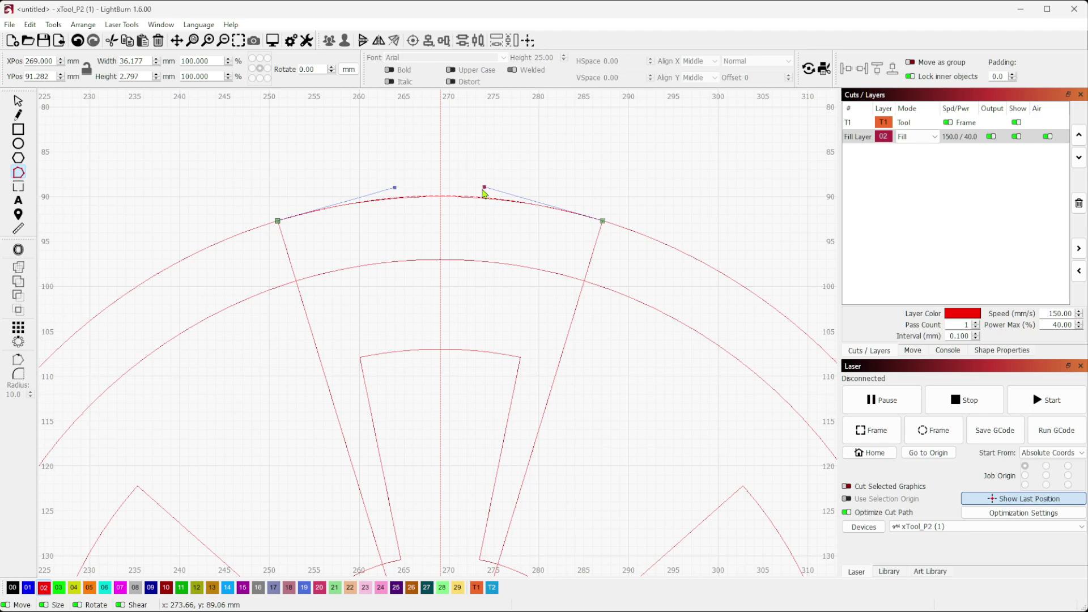
left_click_drag(396, 189, 377, 199)
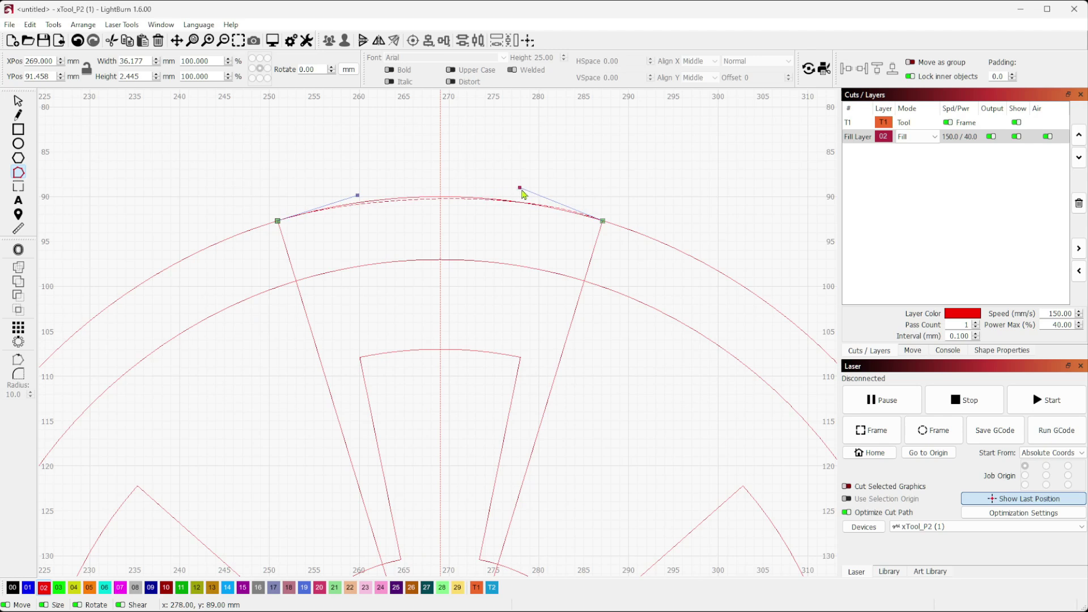
left_click_drag(526, 192, 528, 191)
left_click_drag(359, 195, 359, 190)
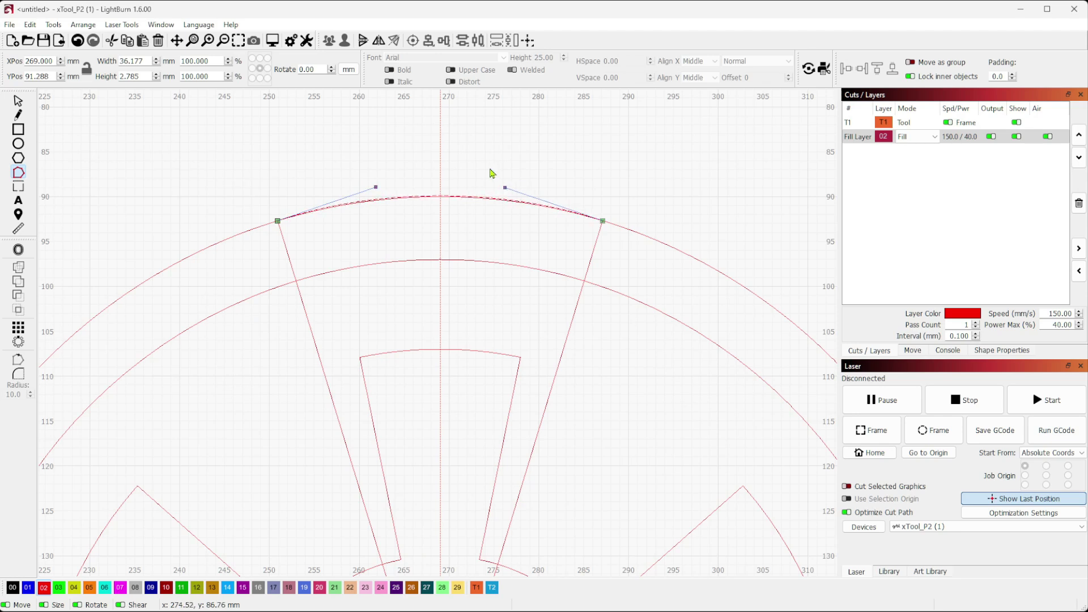
- Delete the leftover 124 mm outer circle
key("Escape")
scroll(675, 367, "down", 3)
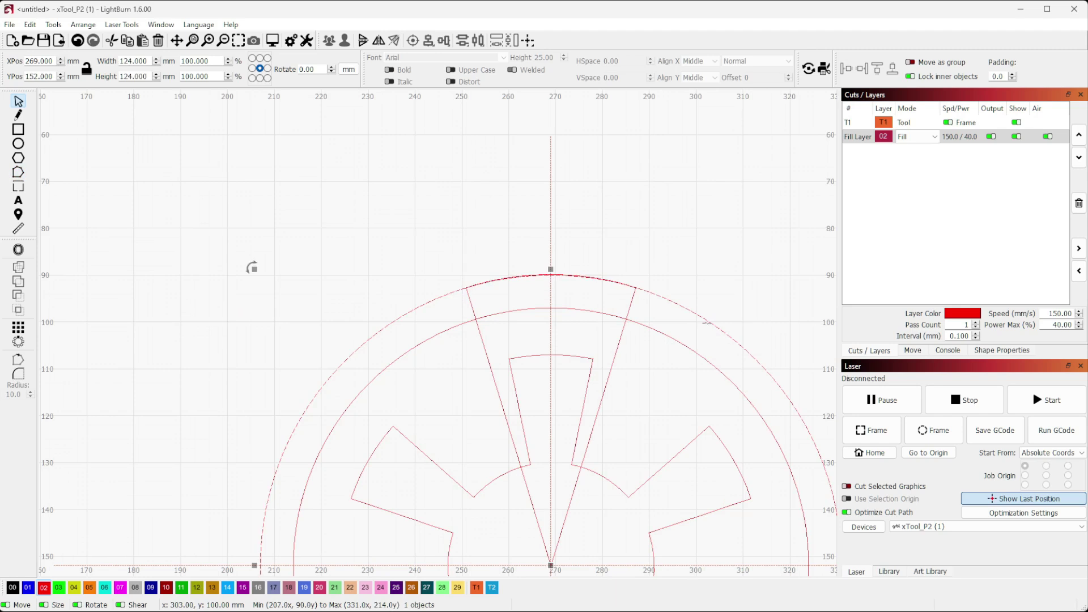
left_click(708, 329)
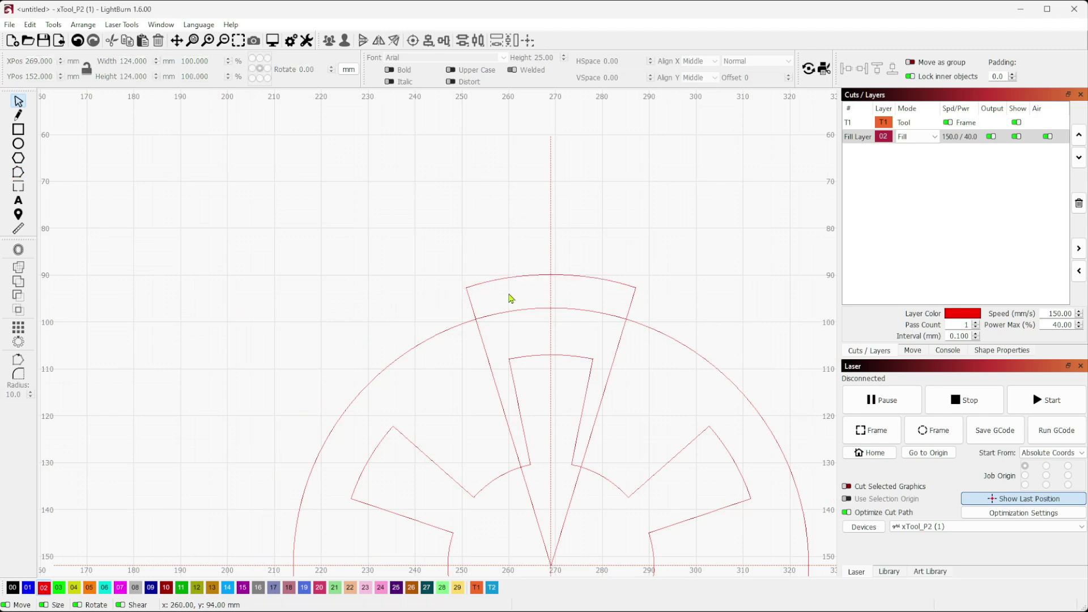
- Select the top arc and both spoke lines and join them into one closed wedge
left_click(478, 281)
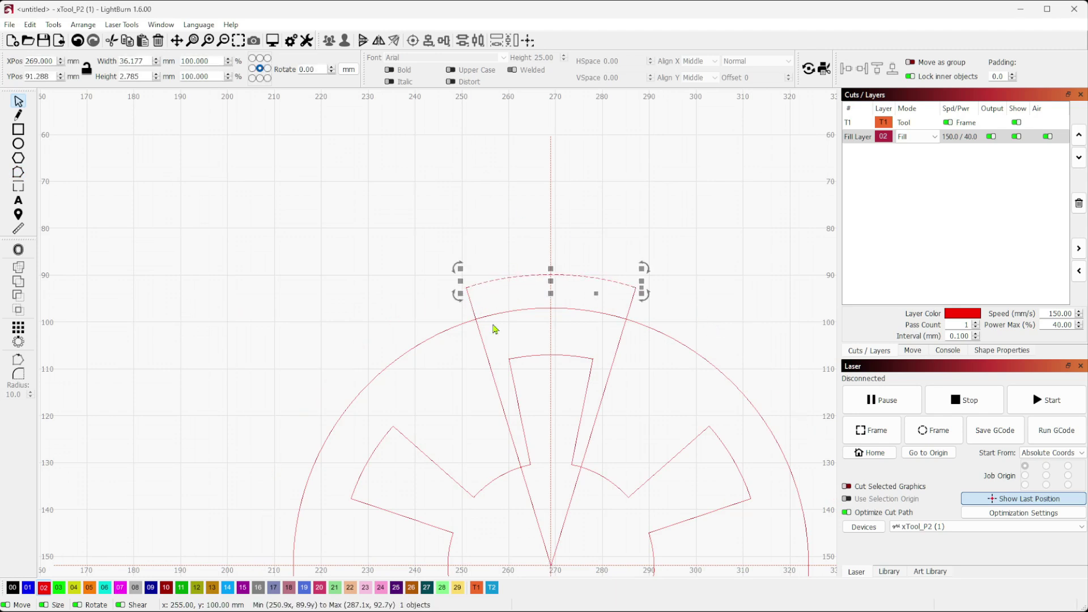
left_click(666, 312)
key("ctrl+z")
left_click_drag(672, 302, 404, 265)
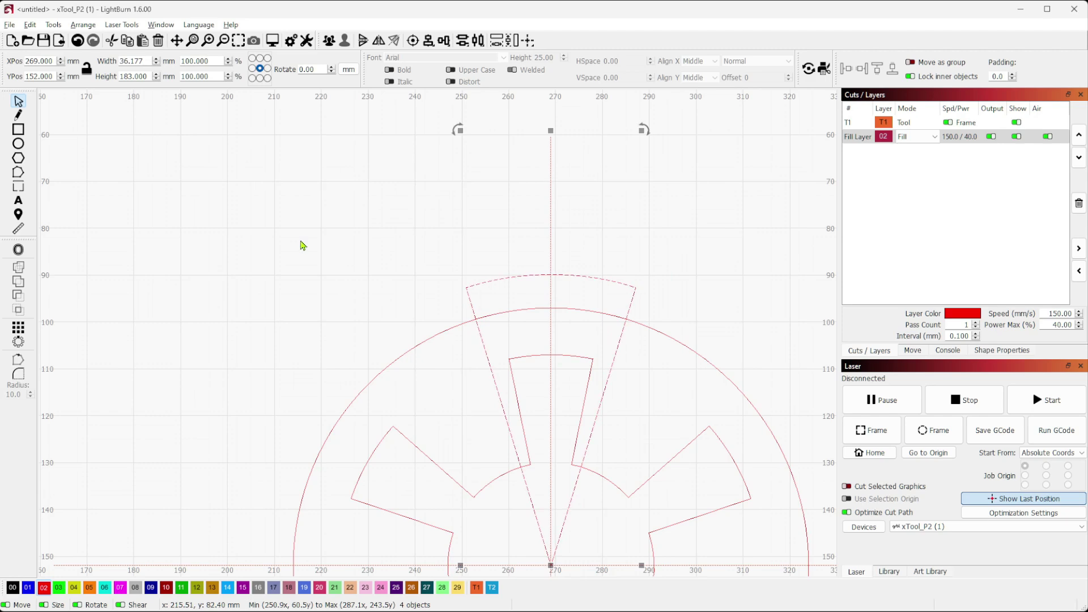
key("alt+j")
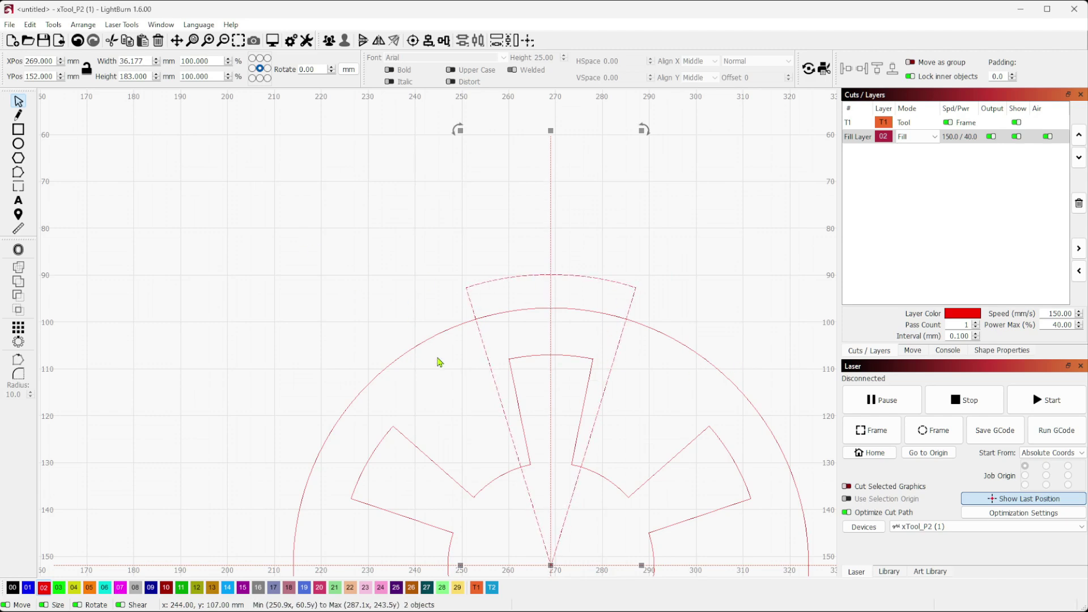
- Circular-array the top wedge into 6 copies and union them with the 110 mm circle
left_click(303, 189)
scroll(680, 351, "down", 3)
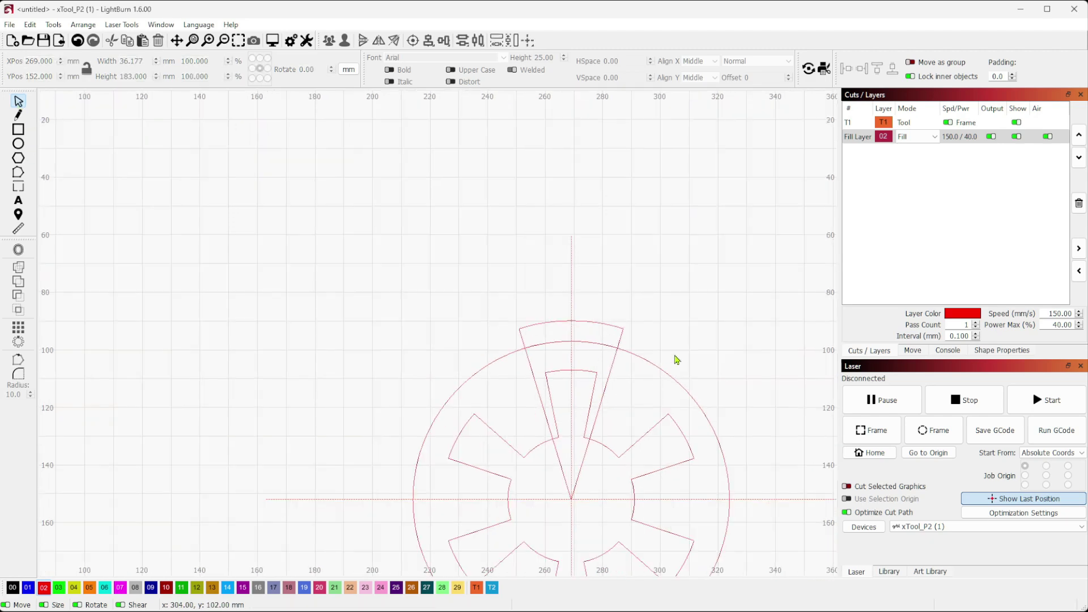
left_click(558, 233)
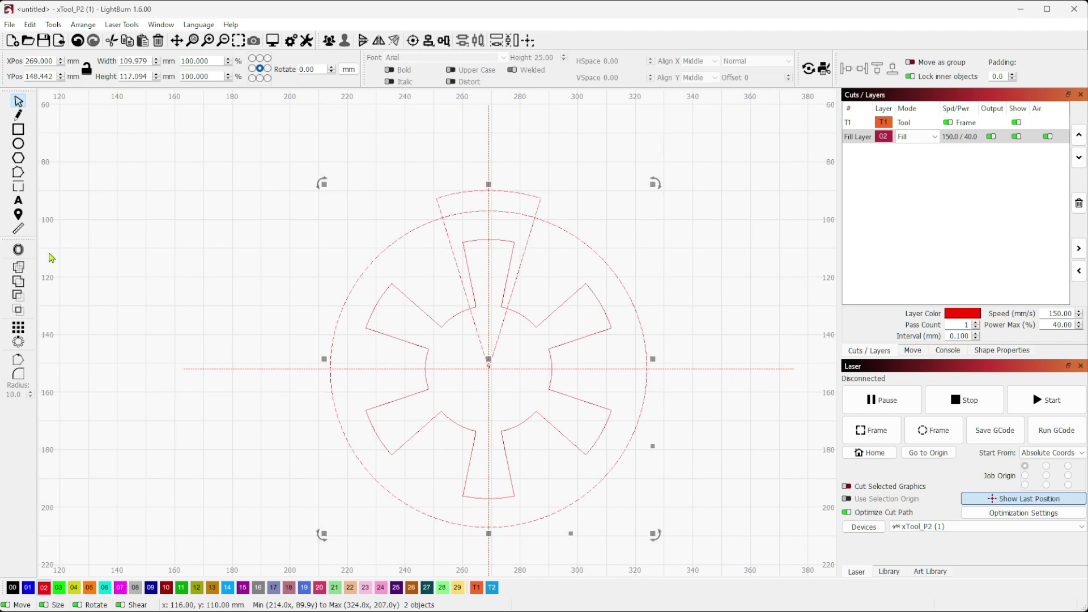
left_click(18, 342)
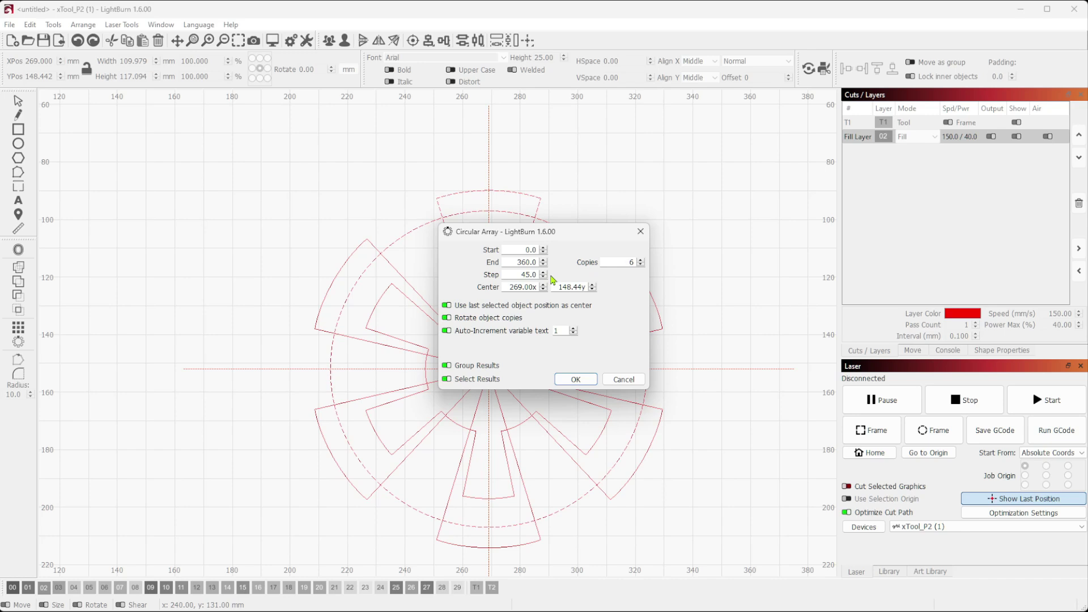
left_click(576, 379)
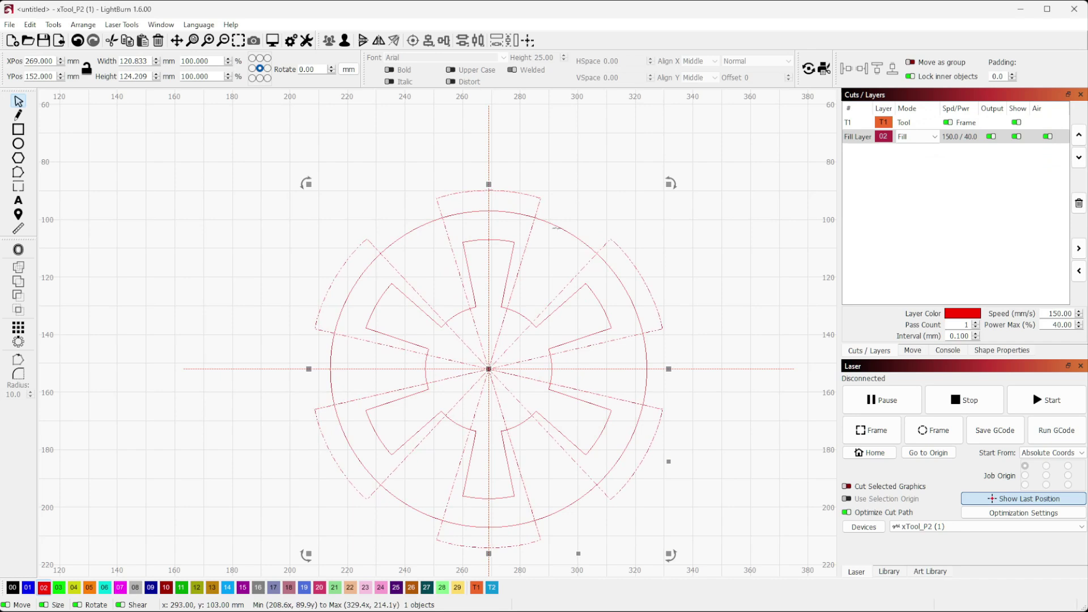
left_click(18, 282)
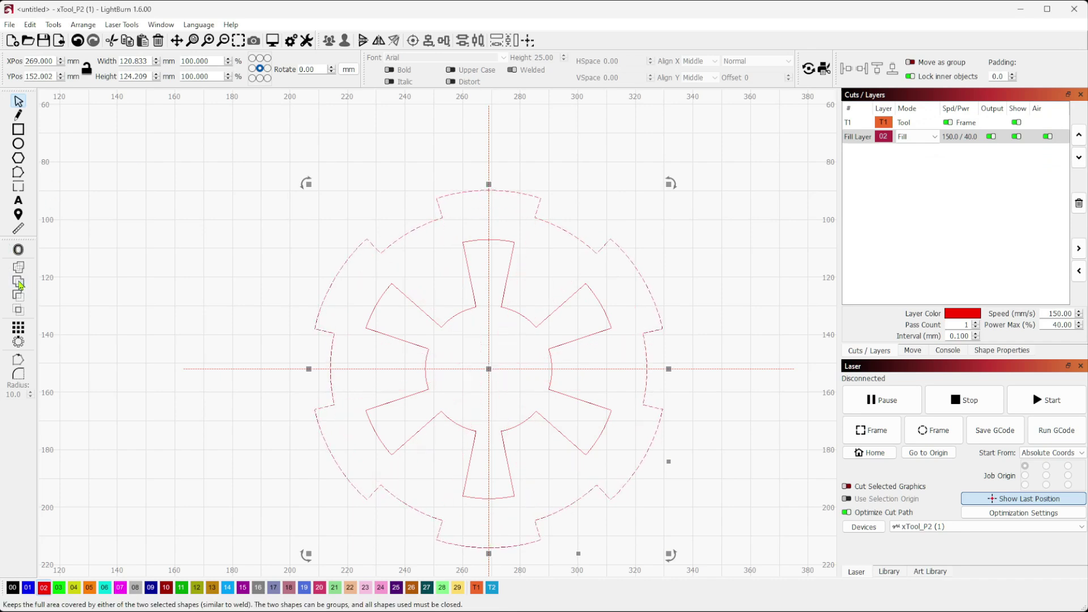
- Draw two concentric circles from the centre around the notched ring, the larger with radius 80
left_click(190, 242)
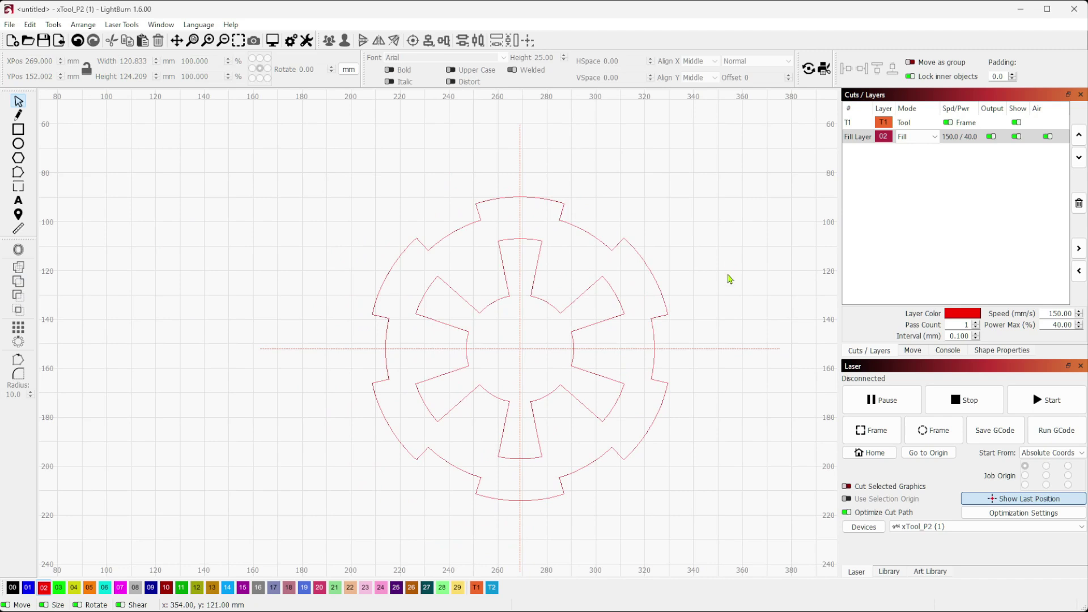
scroll(680, 272, "down", 2)
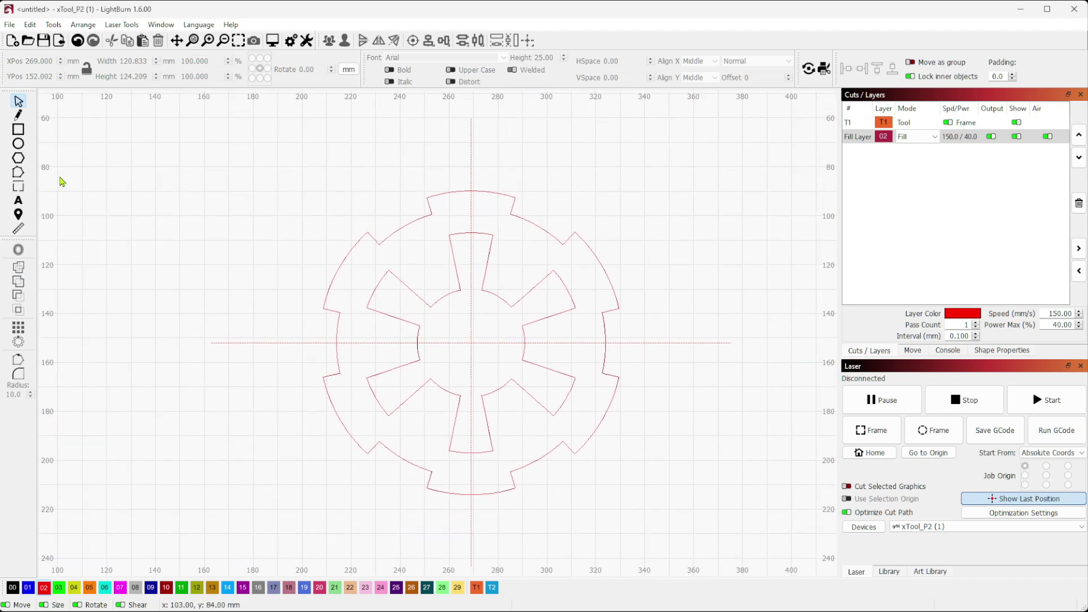
left_click(18, 144)
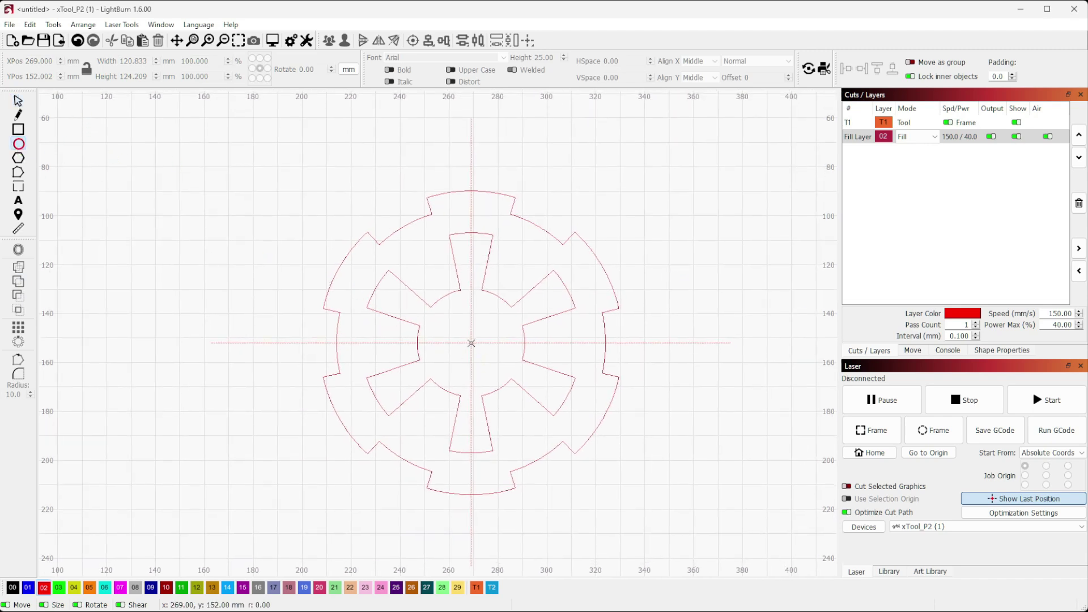
mouse_move(471, 343)
left_mouse_down()
mouse_move(457, 260)
mouse_move(410, 163)
left_mouse_up()
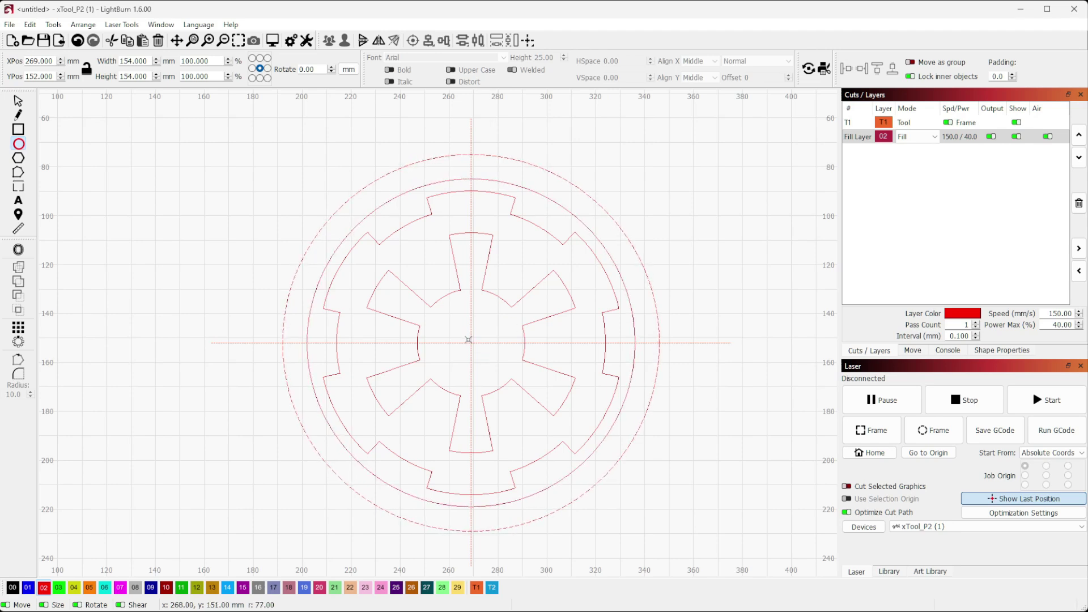
left_click_drag(471, 342, 424, 153)
left_click(18, 101)
left_click(18, 129)
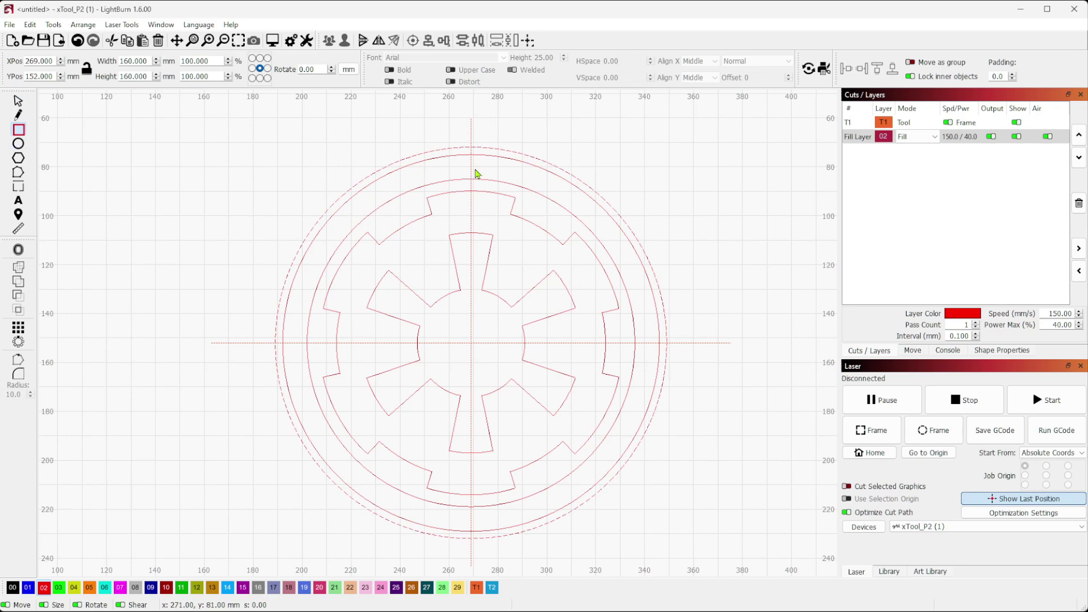
- Draw a 10 × 20.97 mm upright bar on the vertical guide, bridging ring notch and outer circle
scroll(473, 180, "up", 2)
scroll(473, 180, "up", 3)
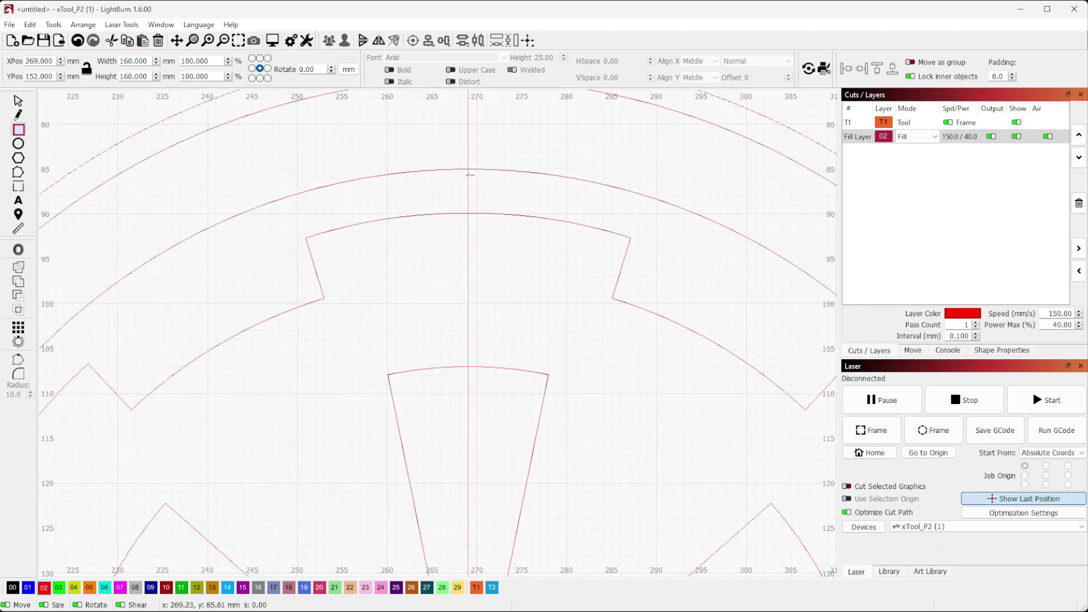
left_click_drag(470, 177, 446, 240)
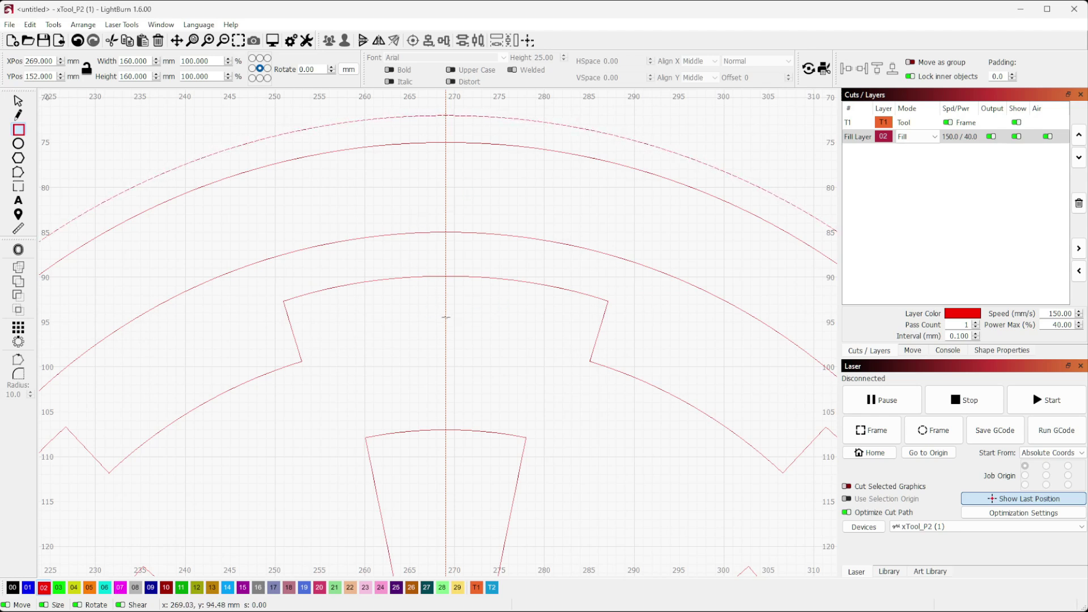
left_click_drag(445, 317, 401, 199)
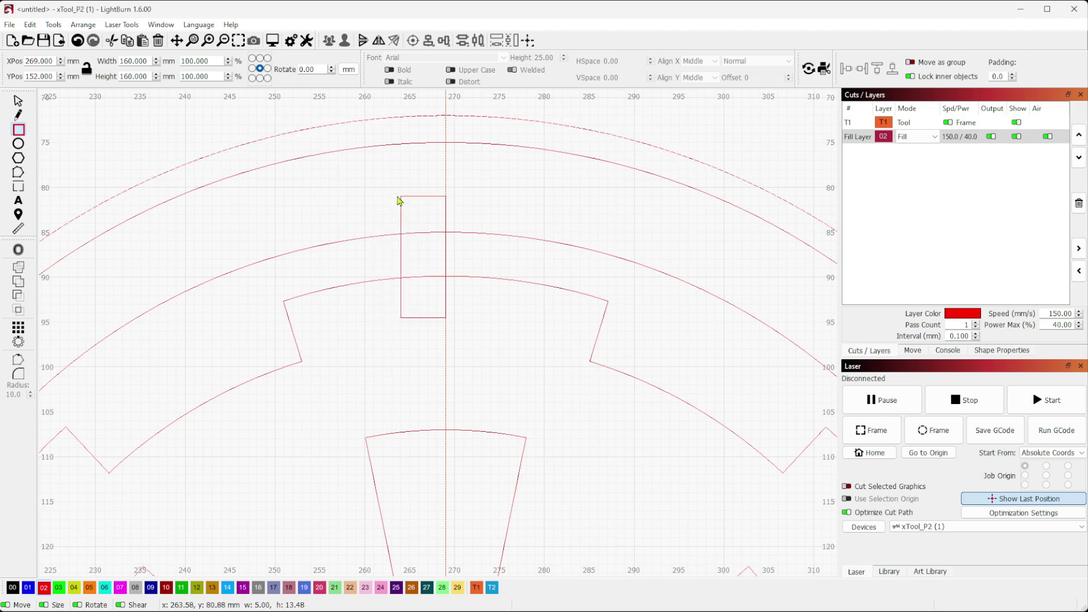
key("shift")
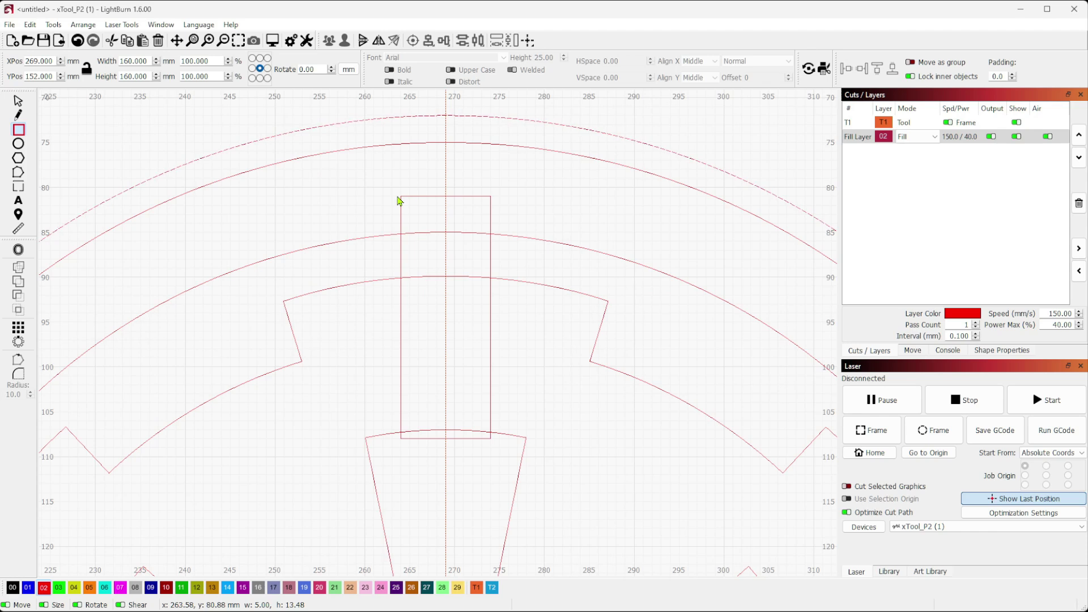
key("ctrl")
mouse_move(400, 201)
left_mouse_down()
mouse_move(493, 206)
mouse_move(403, 195)
mouse_move(440, 224)
mouse_move(430, 211)
mouse_move(379, 233)
mouse_move(393, 231)
left_mouse_up()
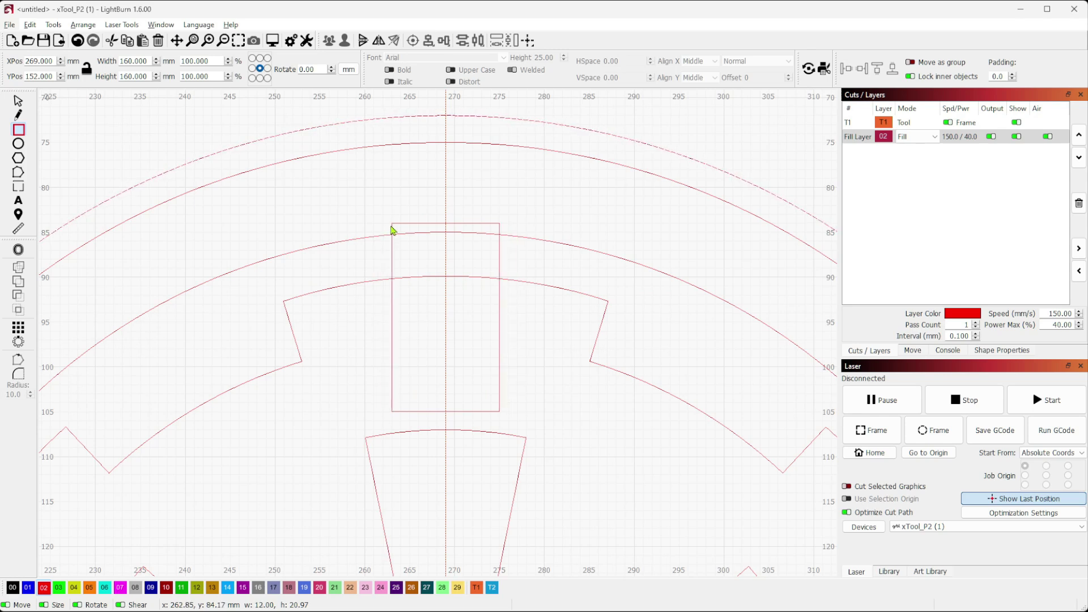
left_click_drag(393, 231, 402, 230)
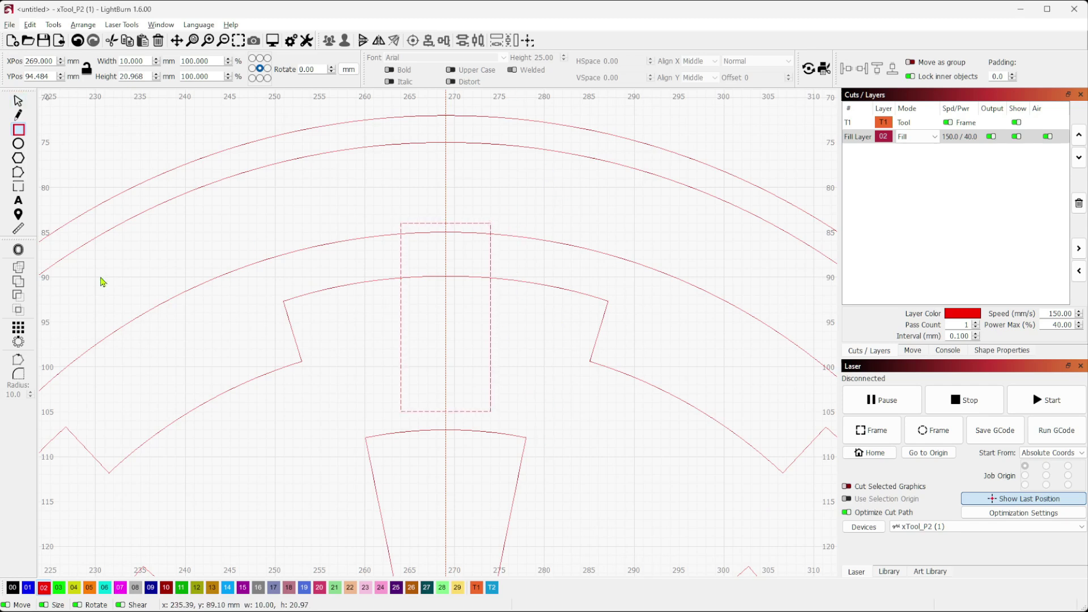
- Array the top bar six times, weld the copies into the gear outline, and add the inner circle
scroll(575, 381, "down", 4)
left_click_drag(575, 382, 489, 202)
left_click(18, 101)
key("ctrl+a")
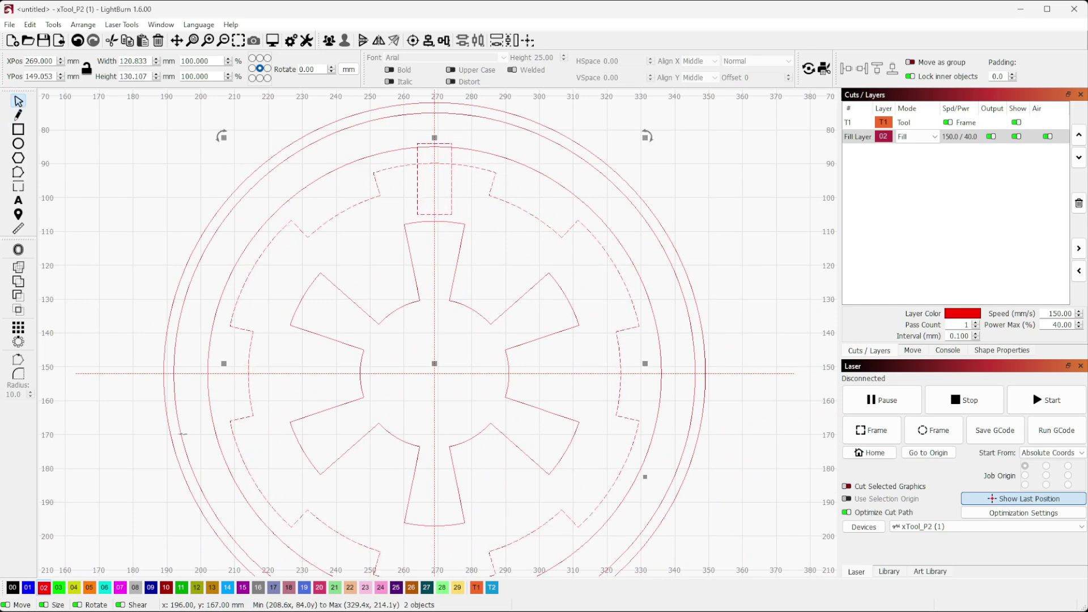
left_click(18, 341)
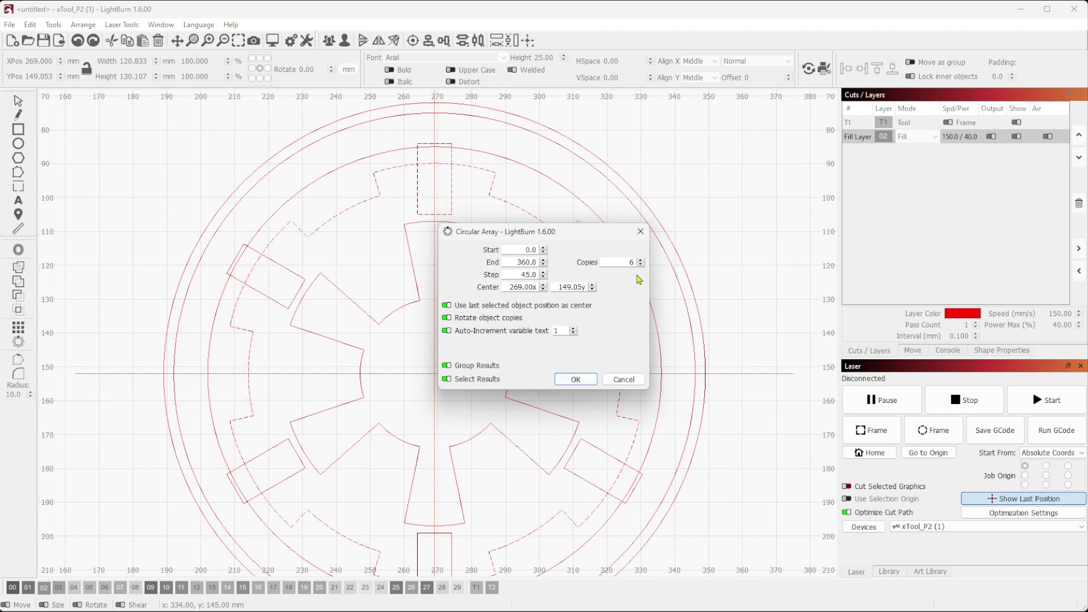
left_click(575, 379)
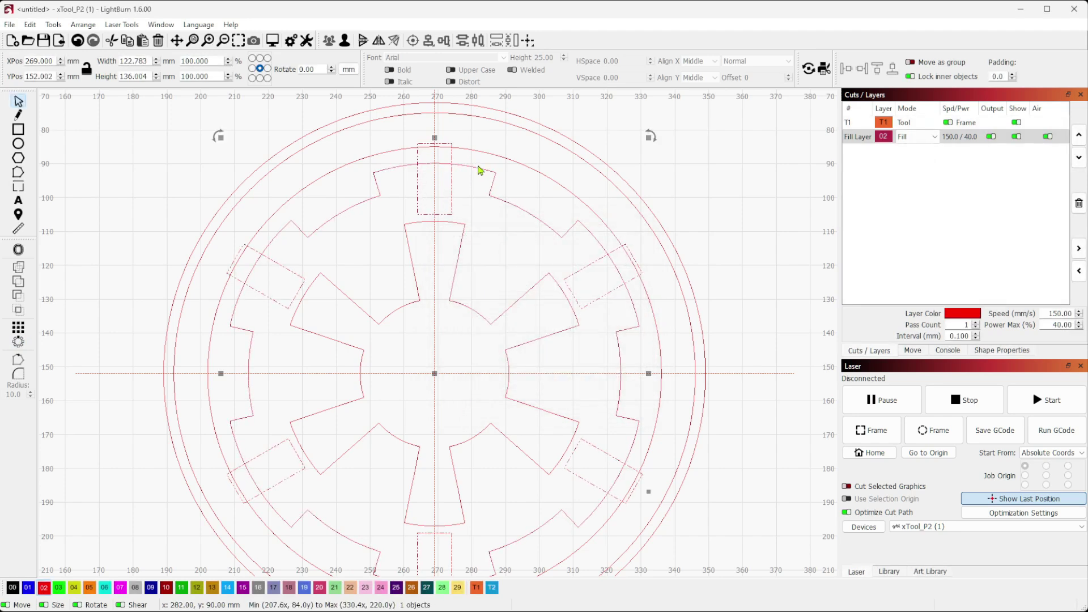
left_click(18, 282)
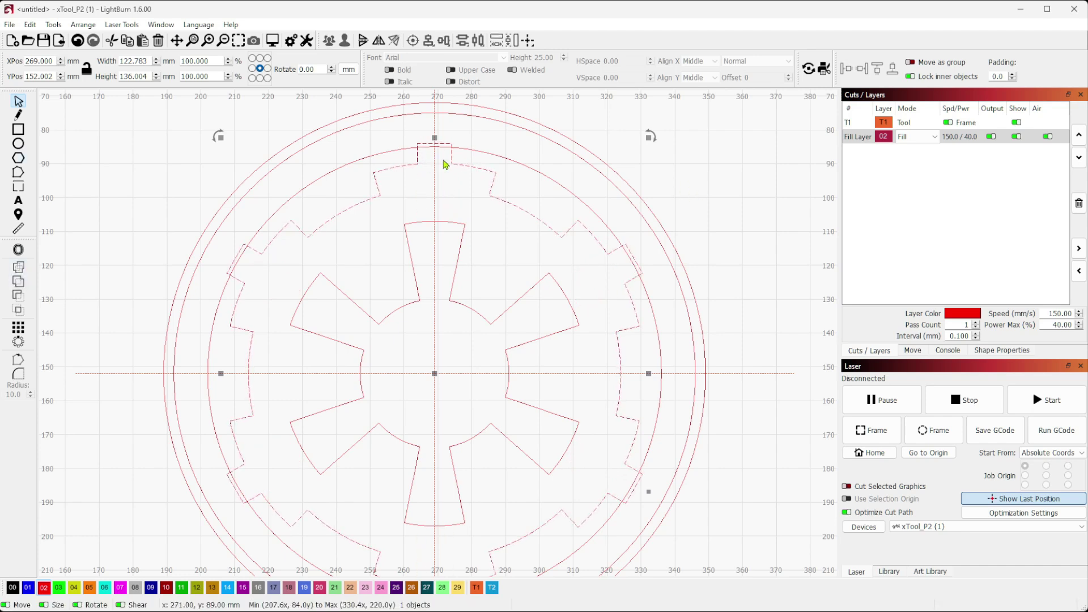
left_click(478, 150, "shift")
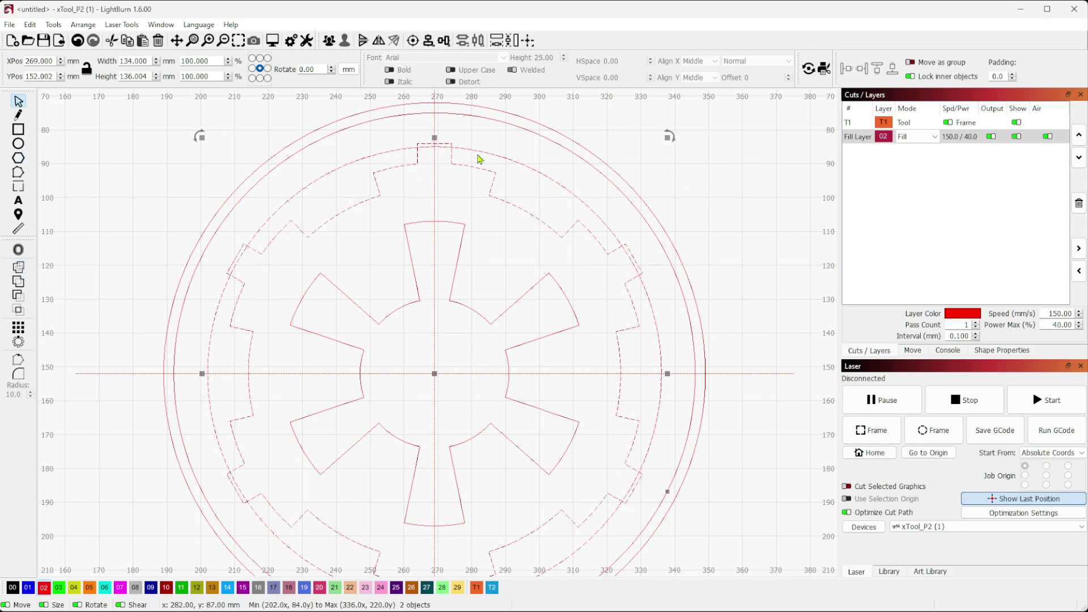
- Compare boolean results and apply Subtract B − A, cutting the gear out of the inner circle
key("alt+b")
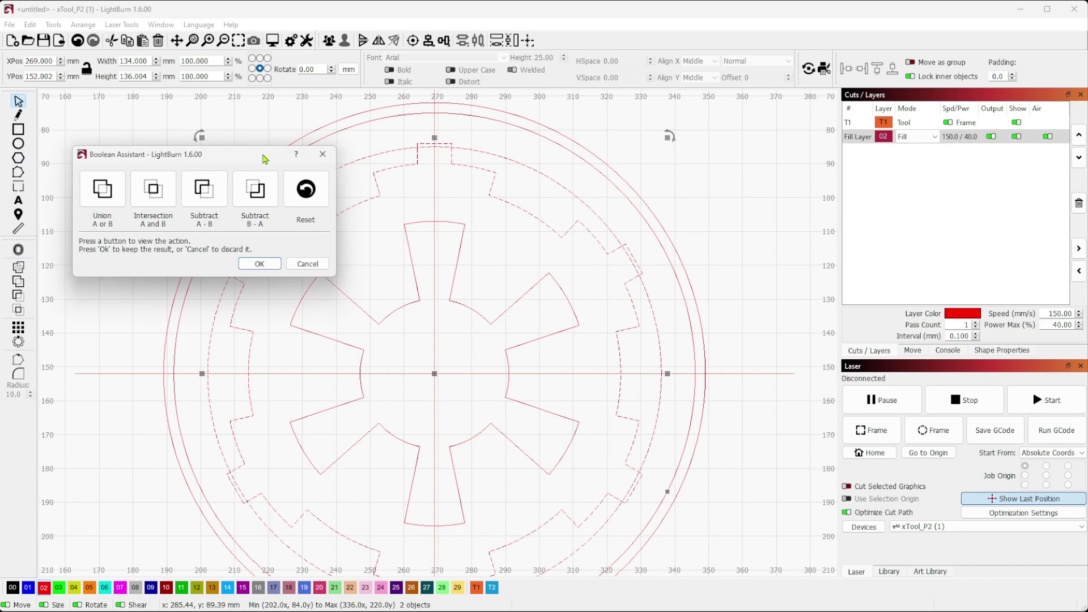
left_click_drag(263, 154, 885, 133)
left_click(777, 162)
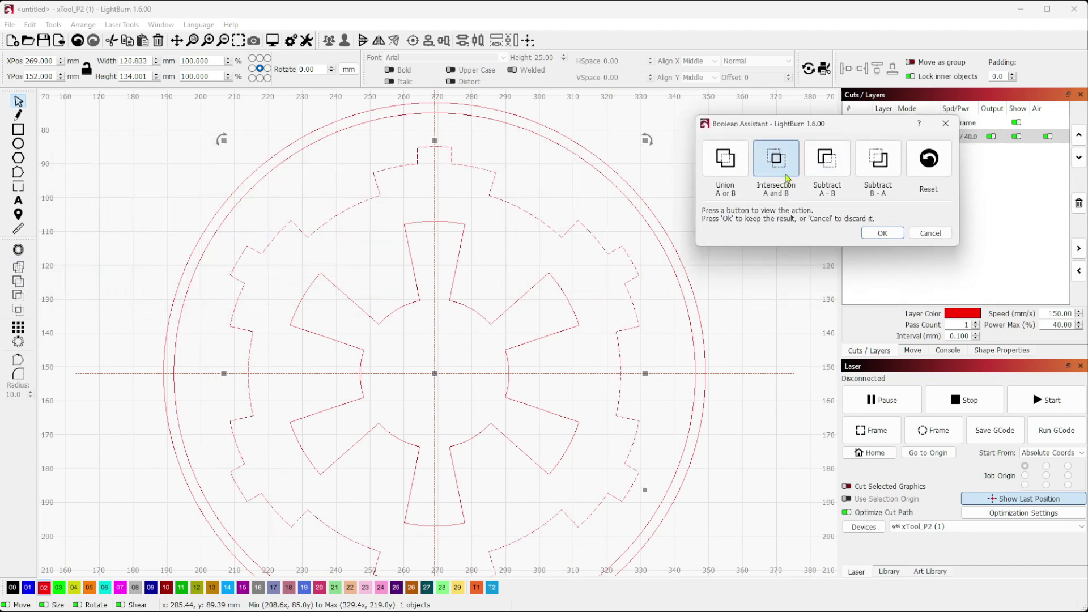
left_click(722, 162)
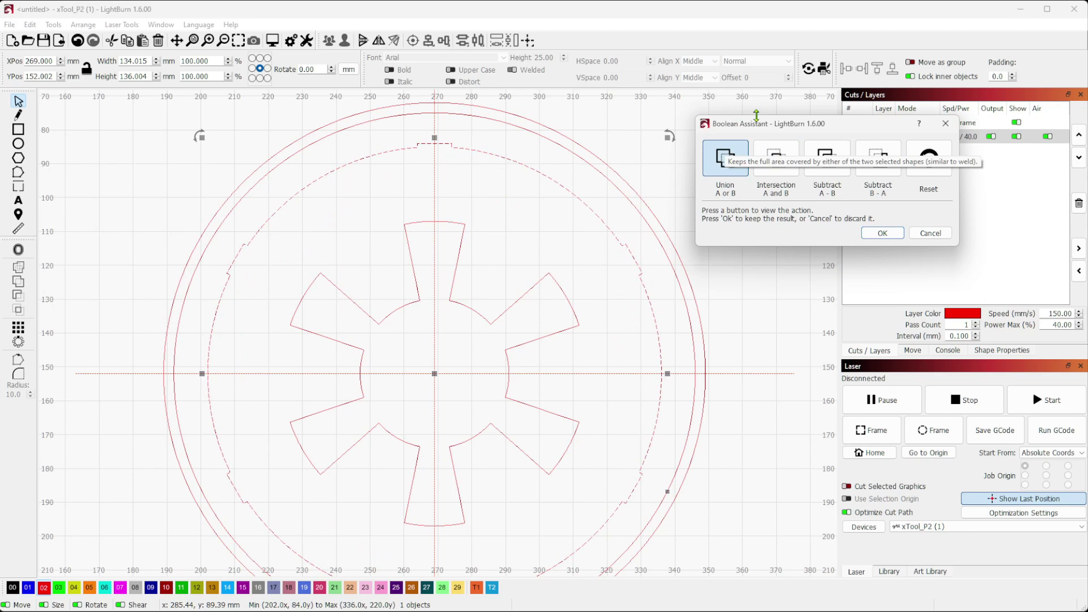
left_click(779, 165)
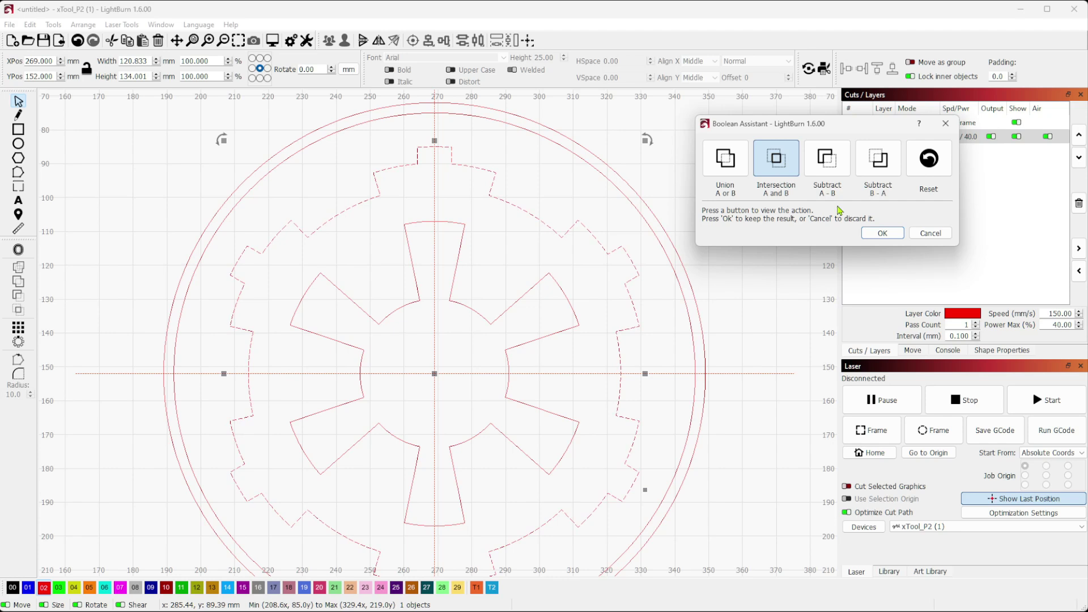
left_click(832, 165)
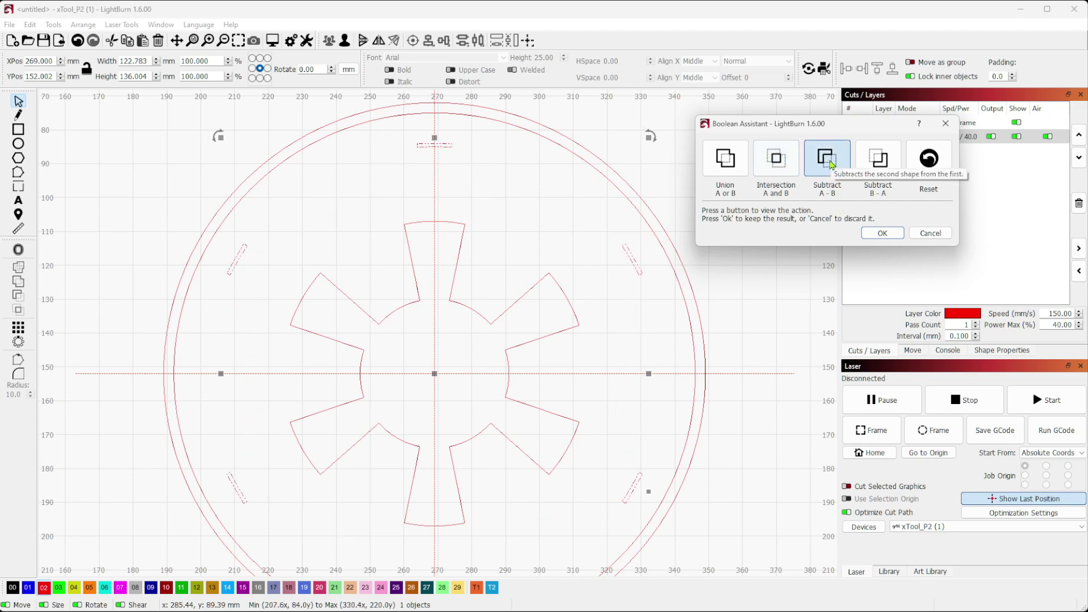
left_click(880, 160)
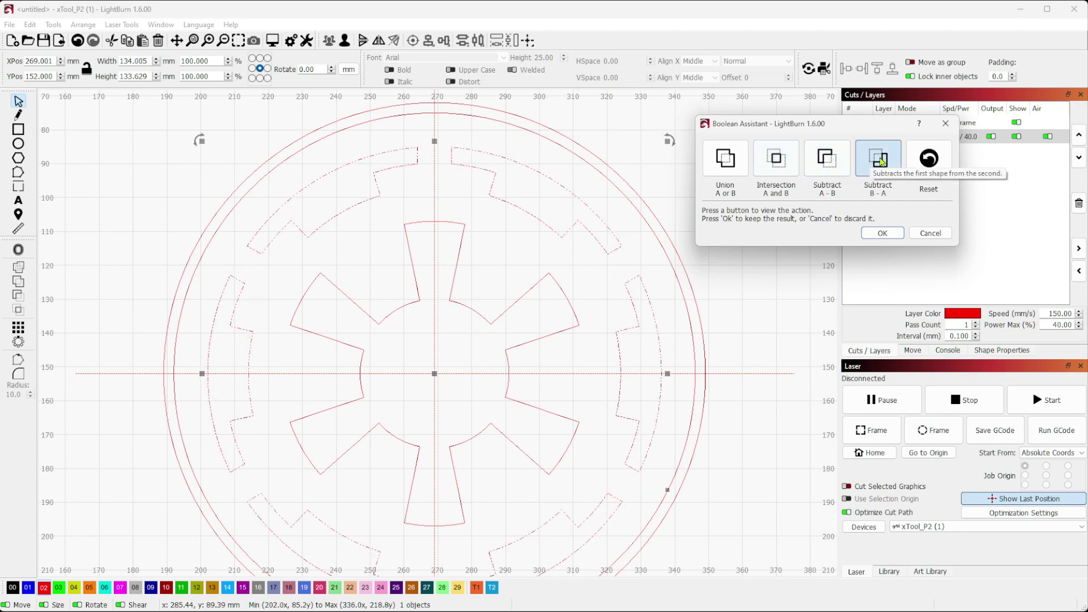
left_click(883, 233)
- Centre the emblem and switch to filled rendering so it shows as solid red
scroll(743, 231, "down", 3)
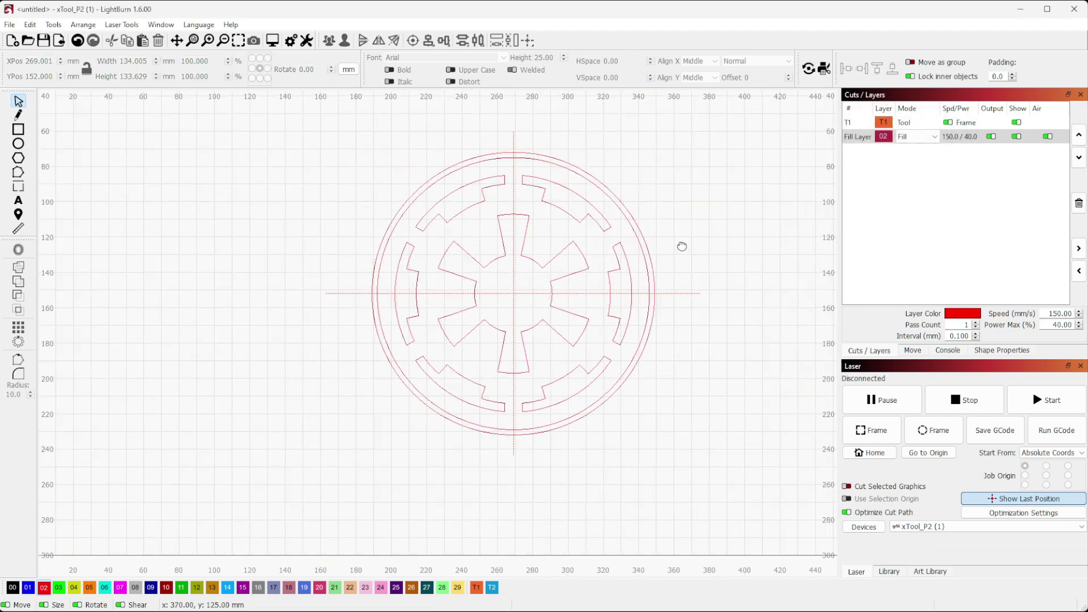
left_click_drag(654, 244, 560, 255)
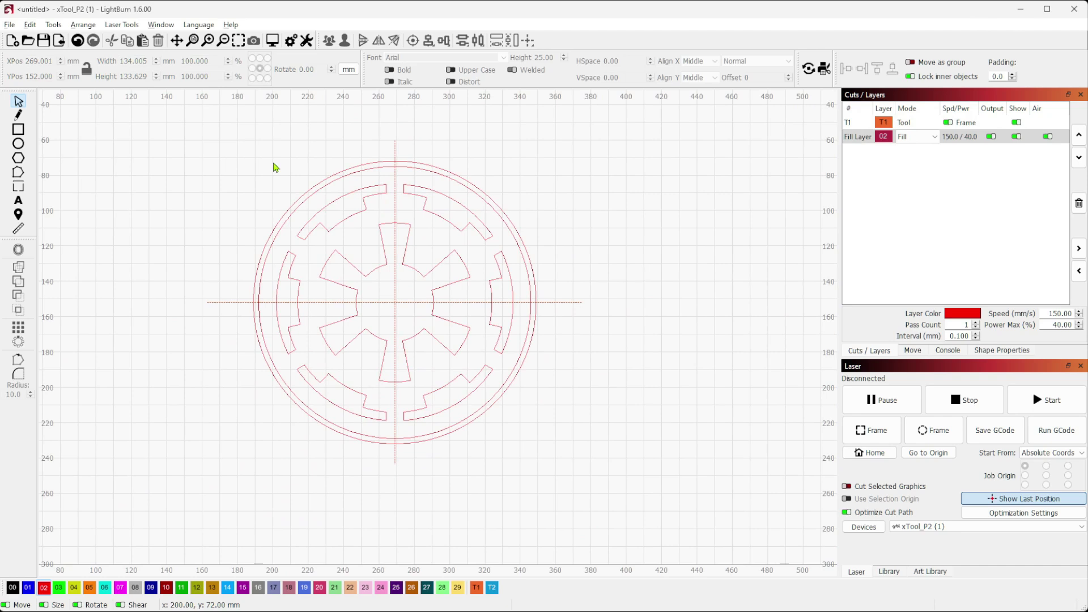
key("ctrl+shift+f")
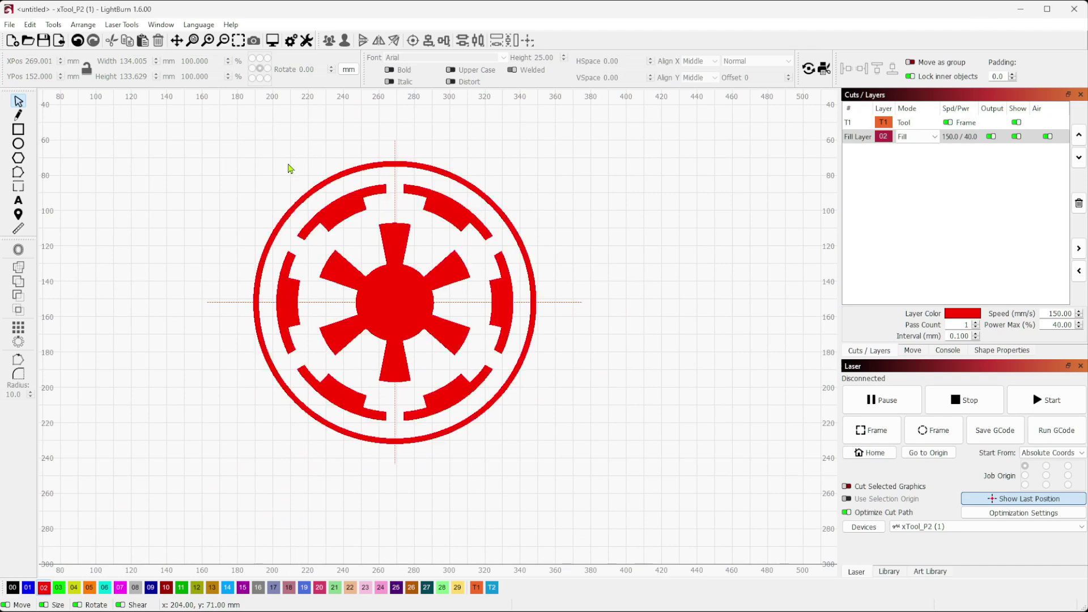
- Paste the grey reference emblem image beside the red design and frame both in view
scroll(692, 333, "down", 1)
scroll(692, 334, "down", 1)
key("ctrl+v")
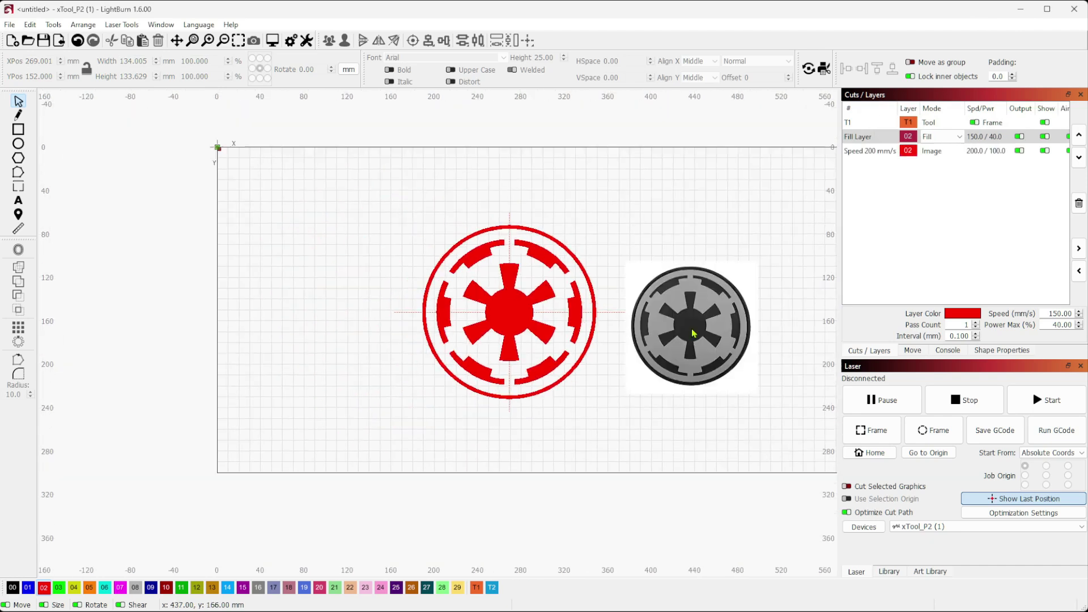
left_click(705, 340)
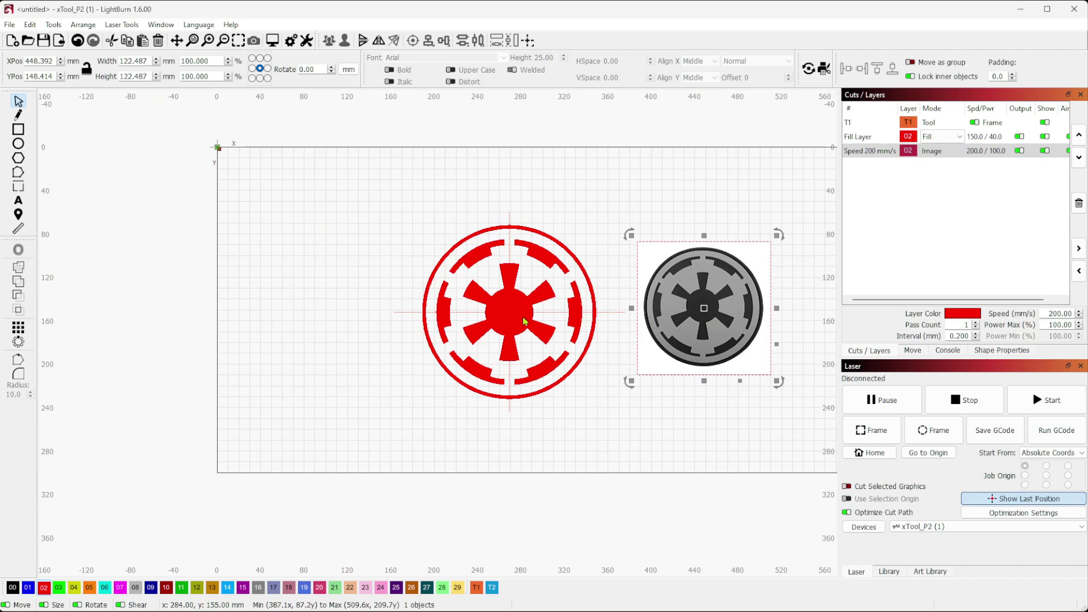
scroll(601, 338, "up", 1)
left_click_drag(581, 352, 463, 364)
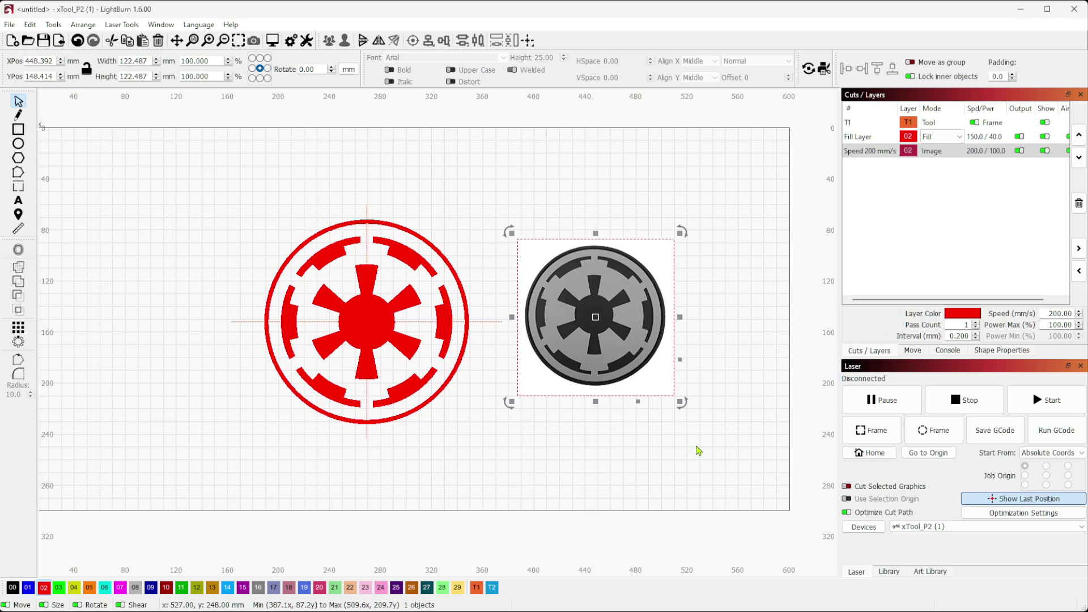
left_click(442, 442)
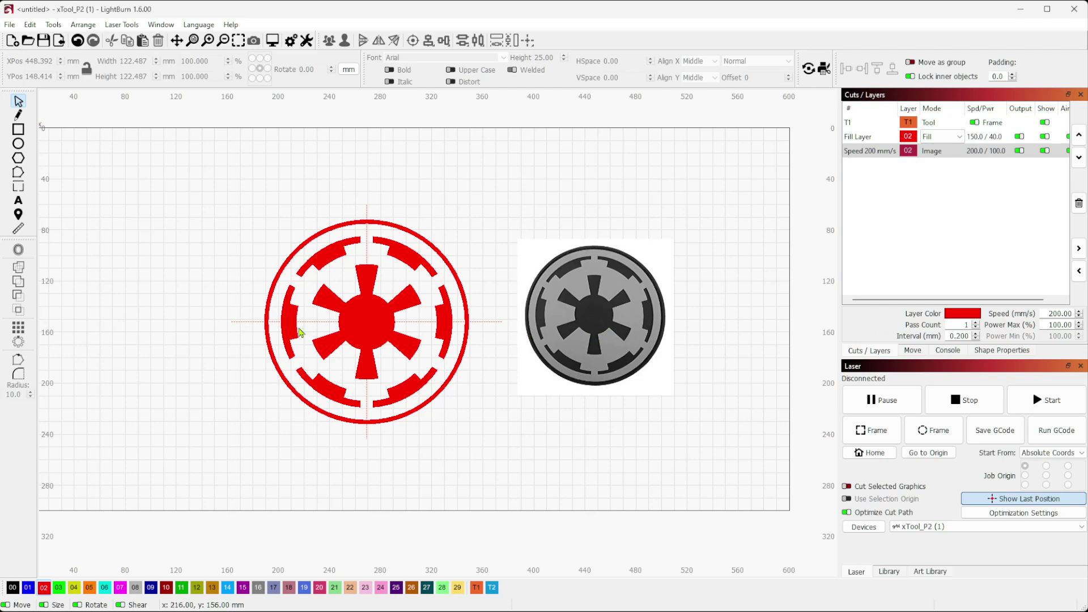
scroll(298, 326, "up", 2)
left_click_drag(539, 352, 484, 352)
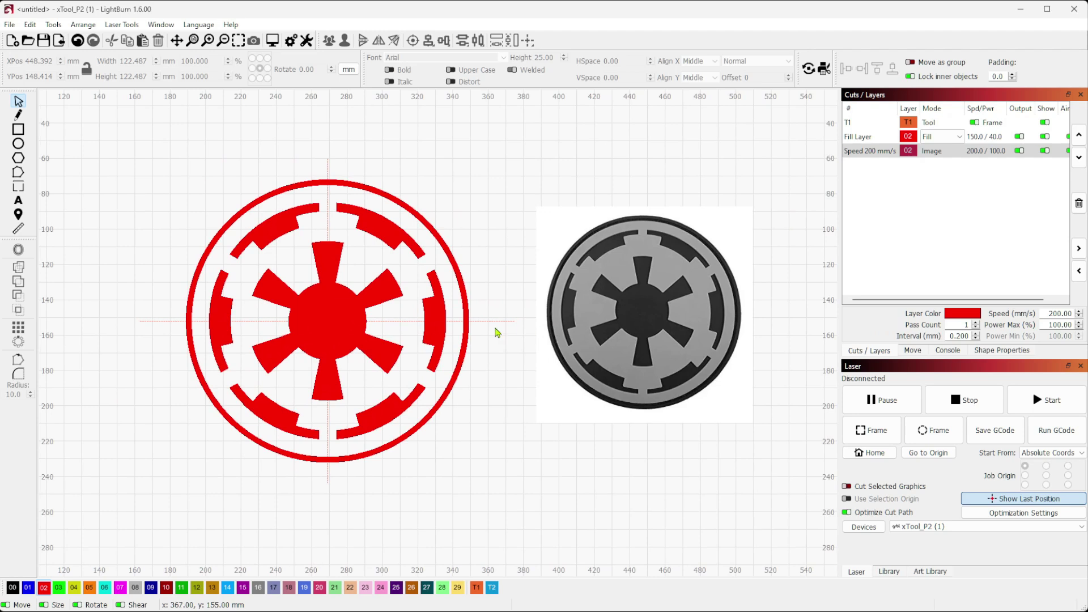
- Group all parts of the red emblem with Ctrl+G and place it over the reference image
left_click(328, 326)
left_click_drag(152, 151, 494, 486)
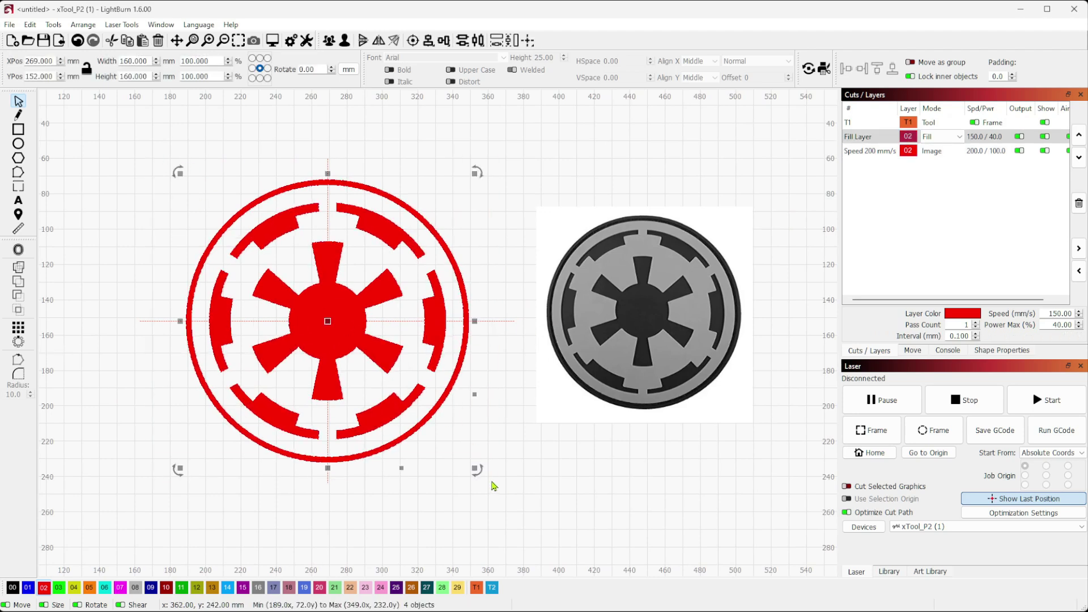
key("ctrl+g")
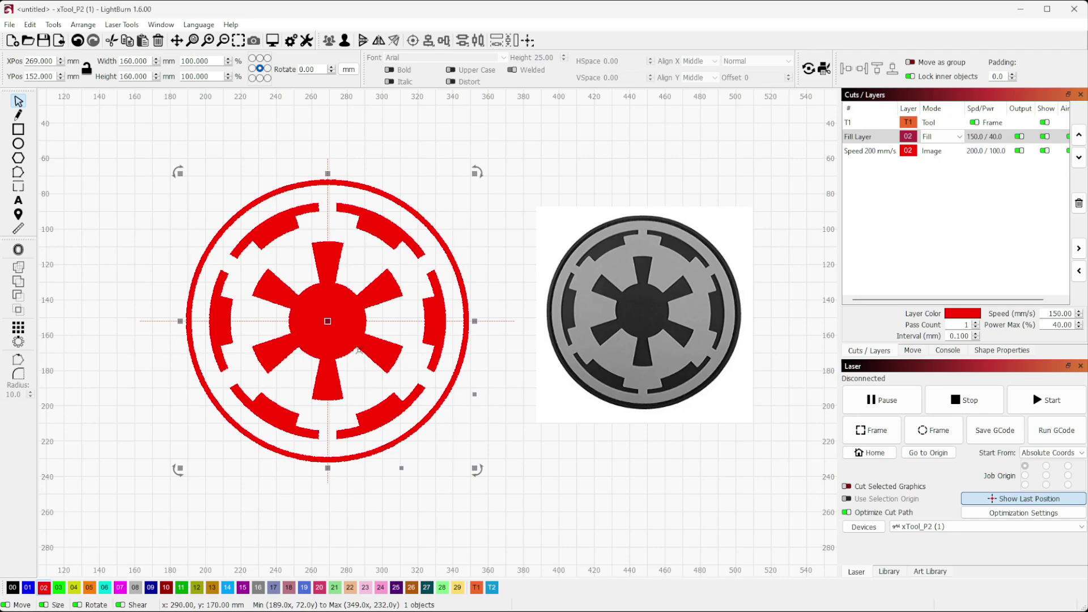
left_click_drag(326, 320, 640, 314)
left_click(656, 338)
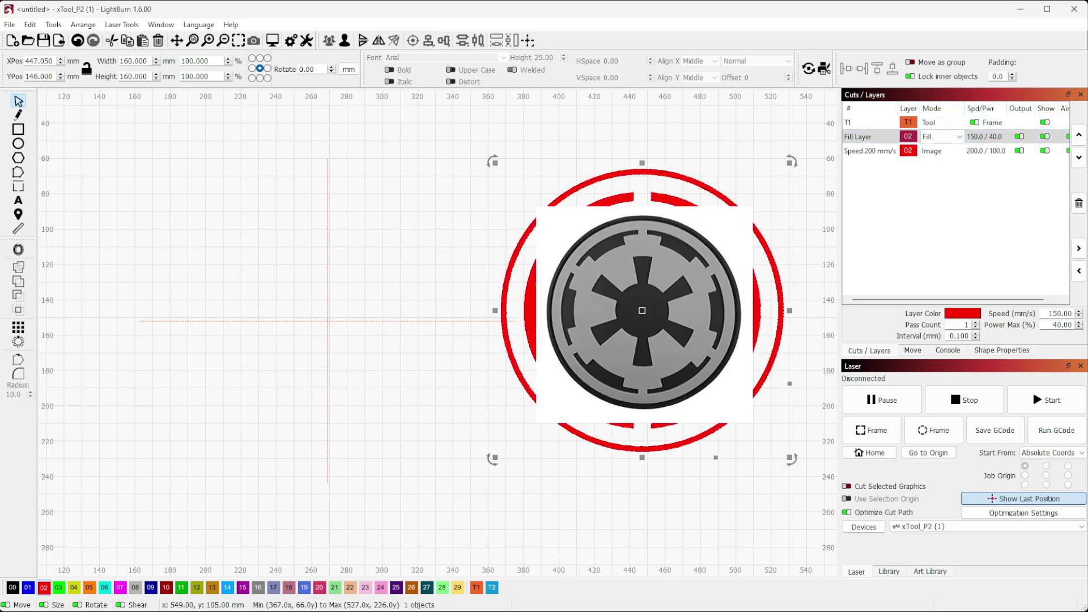
- Reorder the Image layer and scale the emblem to 112.608 mm to match the reference
left_click(1082, 161)
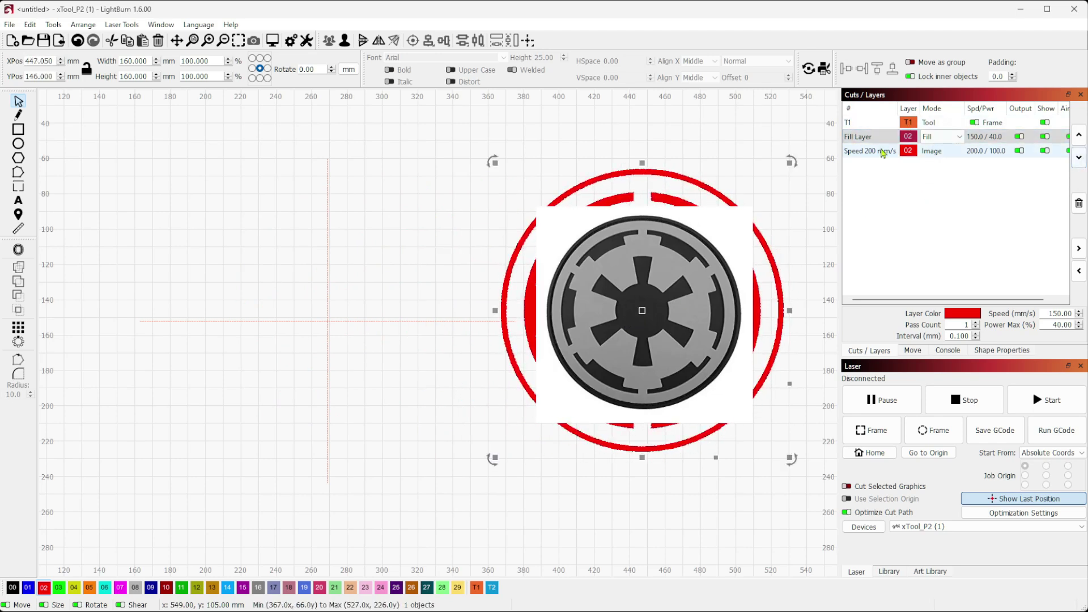
left_click(1078, 136)
left_click_drag(645, 315, 644, 315)
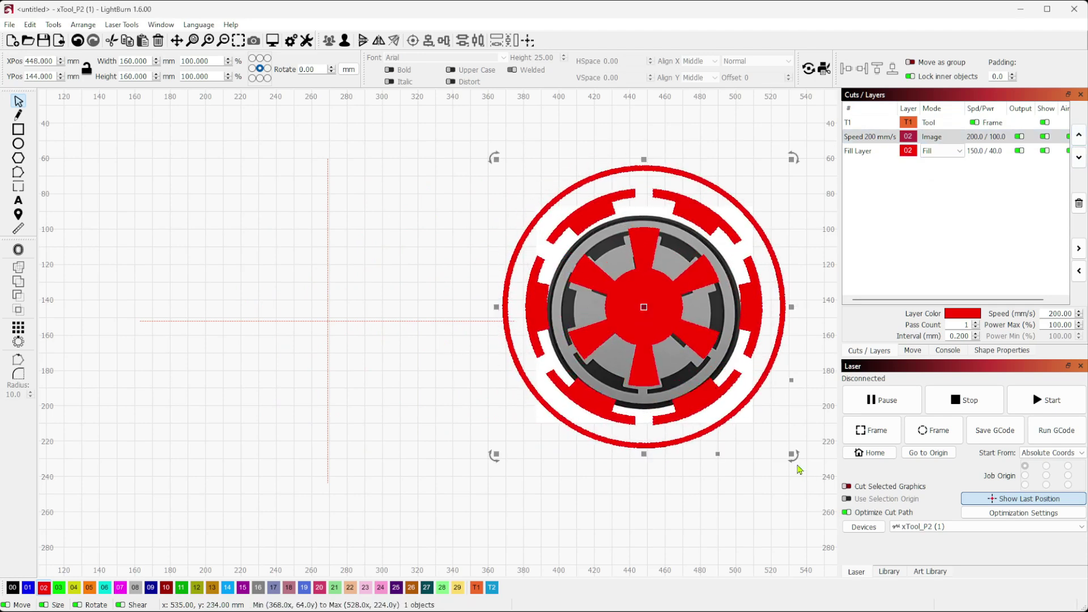
left_click_drag(790, 455, 742, 412)
left_click_drag(642, 307, 647, 316)
- Move the red emblem back off the reference image to sit beside it
scroll(652, 316, "up", 3)
scroll(669, 317, "right", 5)
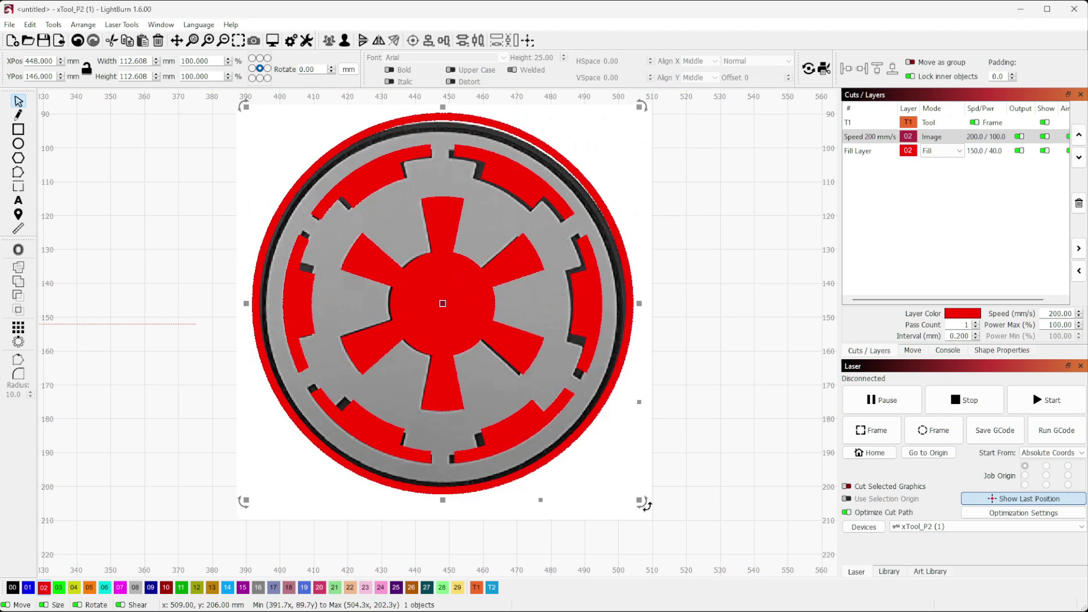
scroll(640, 496, "down", 3)
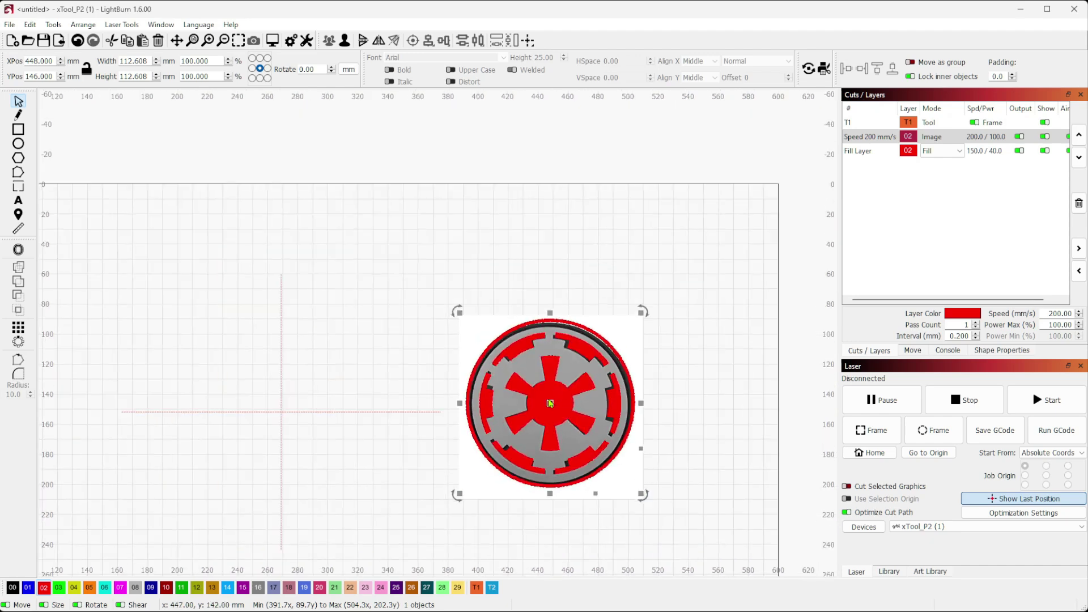
mouse_move(540, 406)
left_mouse_down()
mouse_move(288, 393)
mouse_move(269, 416)
left_mouse_up()
scroll(237, 415, "up", 5)
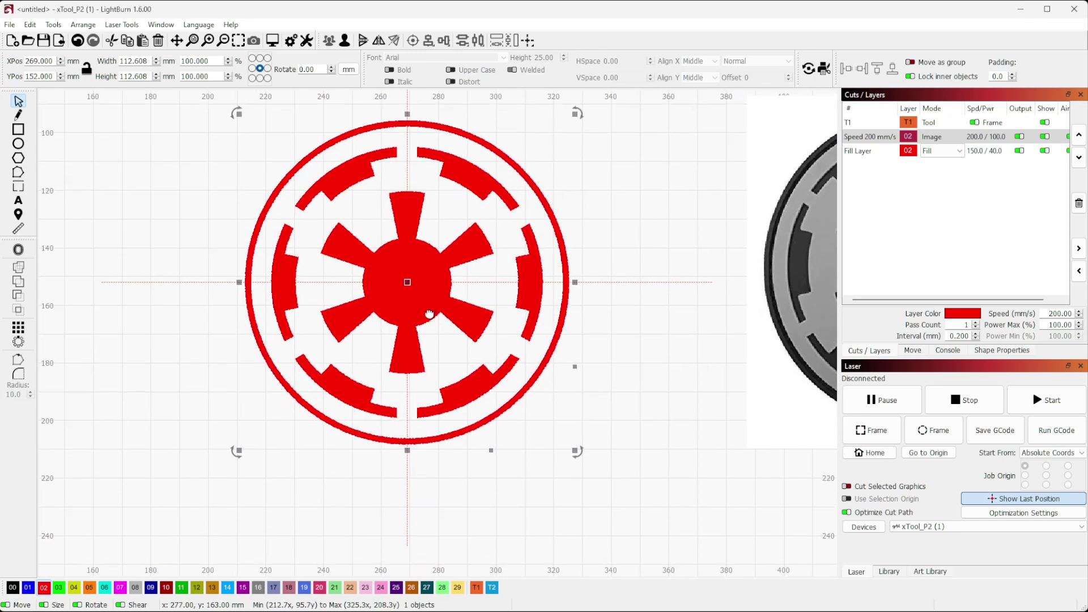
left_click(641, 265)
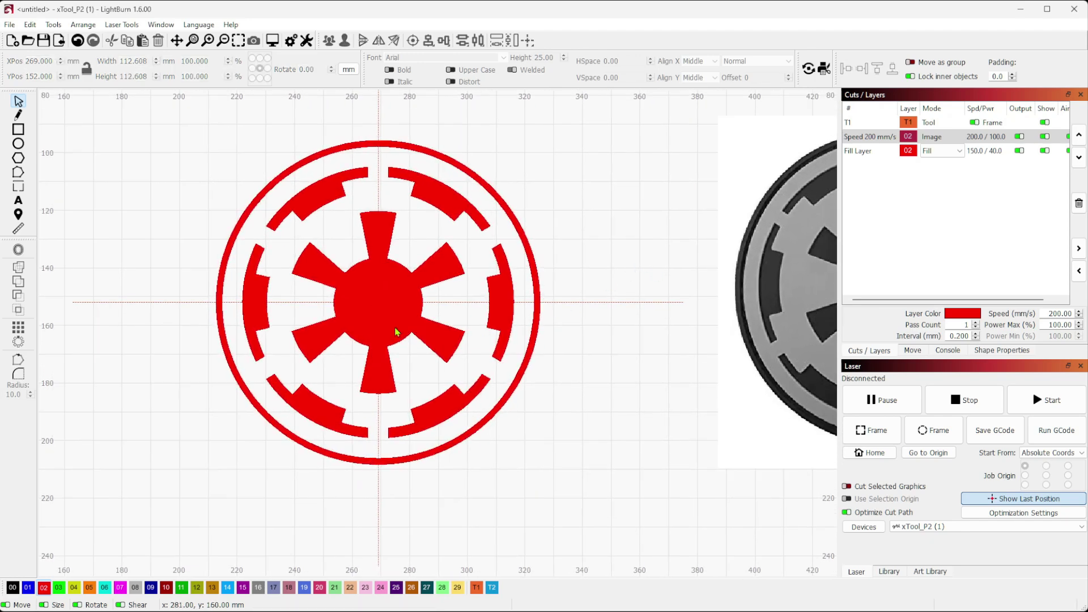